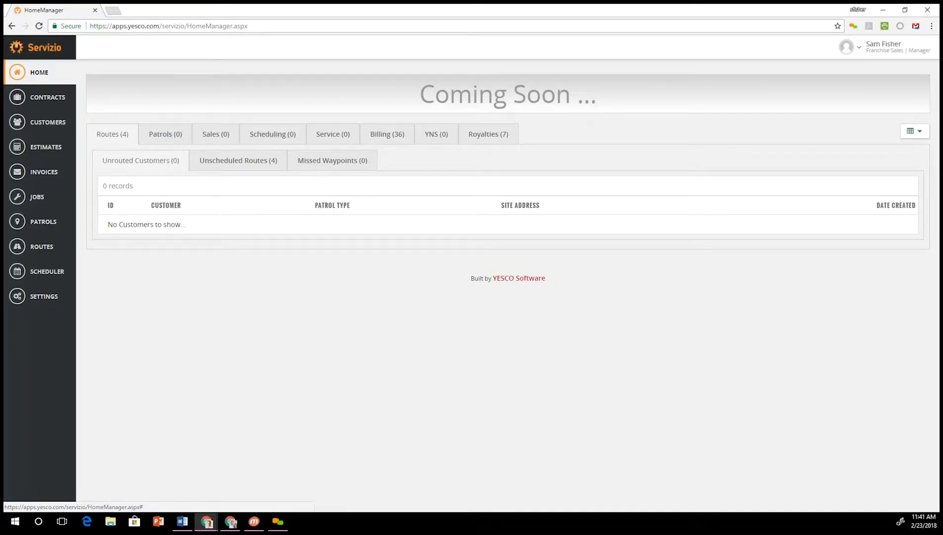
Step: Open the YESCO HQ route from the unscheduled routes and set its start time to 02/23/2018 5:00 AM
click(222, 167)
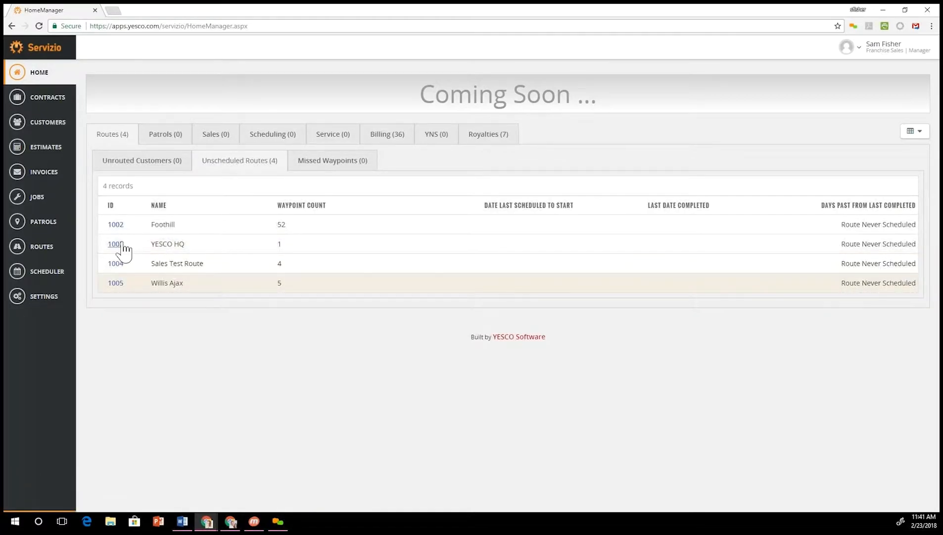
click(117, 244)
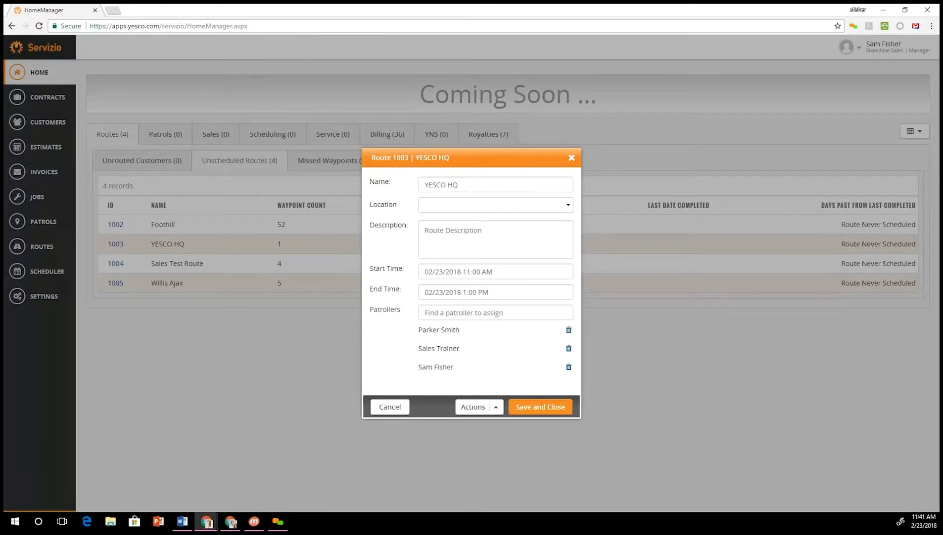
click(497, 272)
click(513, 372)
click(513, 373)
click(513, 372)
click(513, 372)
click(513, 373)
click(514, 373)
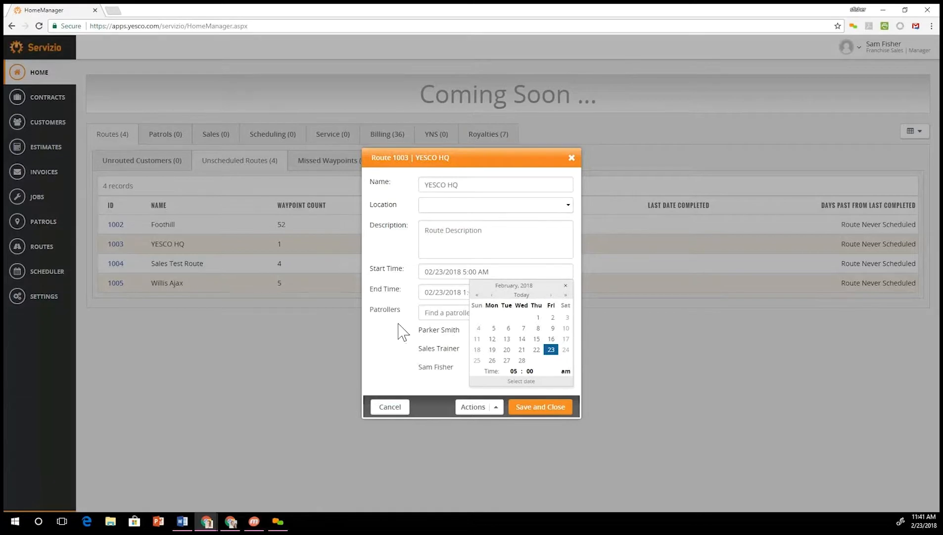
Step: Set the YESCO HQ route's end time to 02/23/2018 7:00 PM and save the schedule
click(430, 312)
click(479, 292)
click(515, 393)
click(515, 392)
click(514, 393)
click(514, 393)
click(513, 392)
click(514, 392)
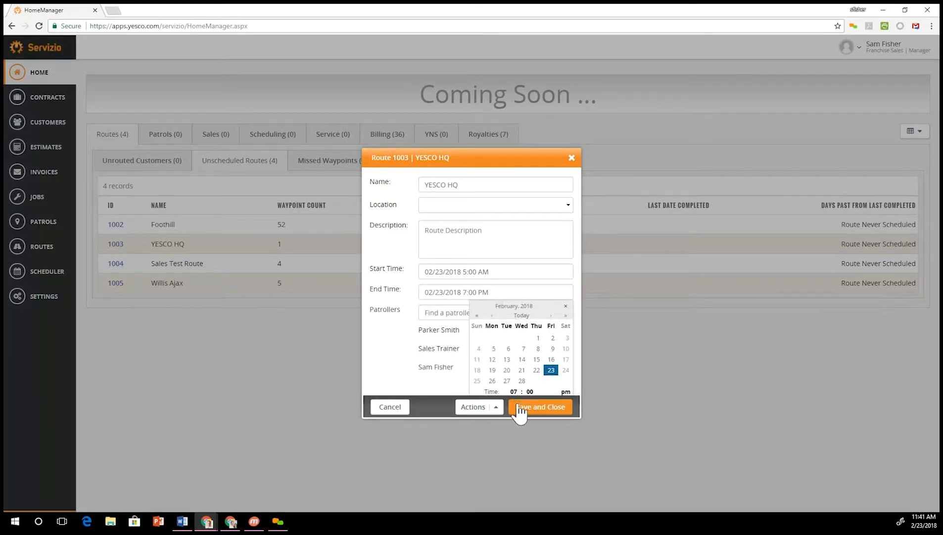
click(528, 415)
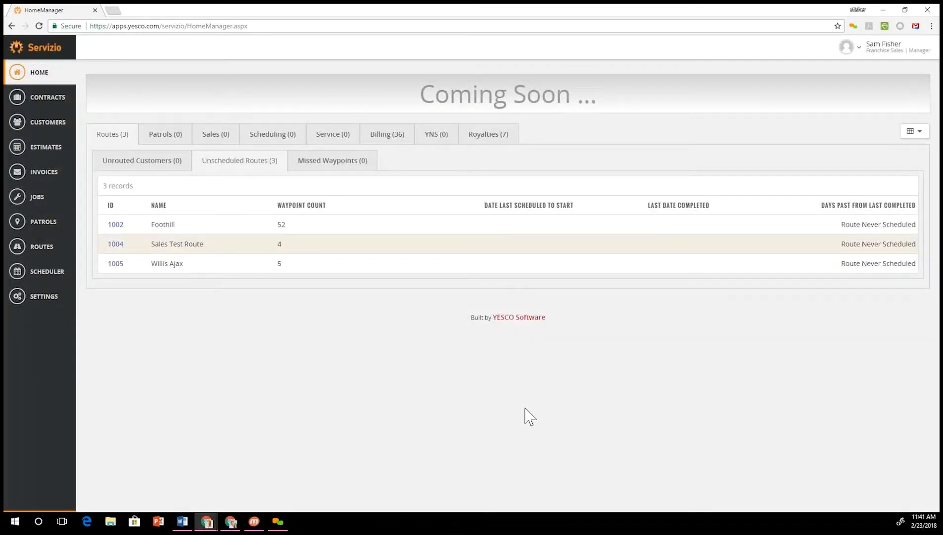
Step: Switch to the mirrored phone app and delete the topmost Prudential Insurance Co patrol from the patrol list
click(255, 522)
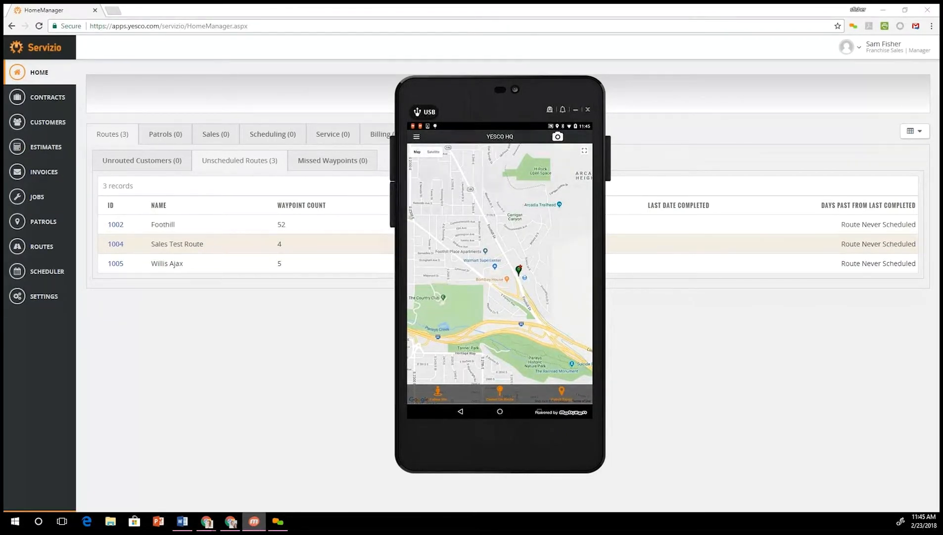
click(417, 137)
click(430, 226)
drag(554, 168, 491, 169)
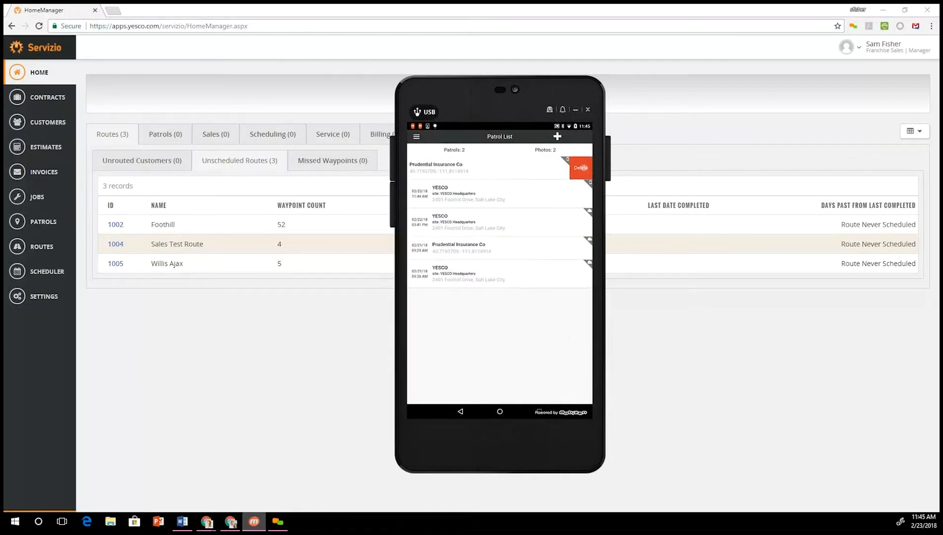
click(581, 168)
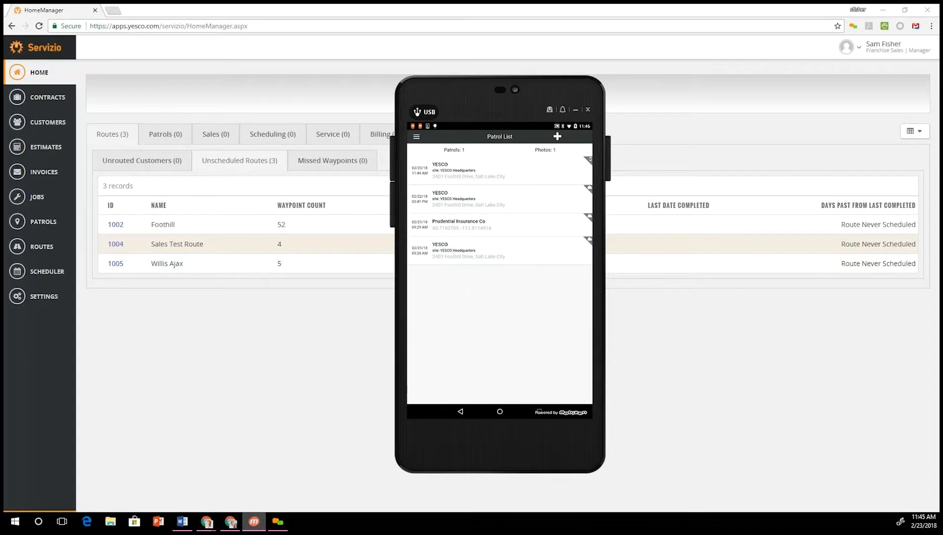
Step: Mark the YESCO HQ route as complete in the phone app's route list
click(417, 137)
click(427, 195)
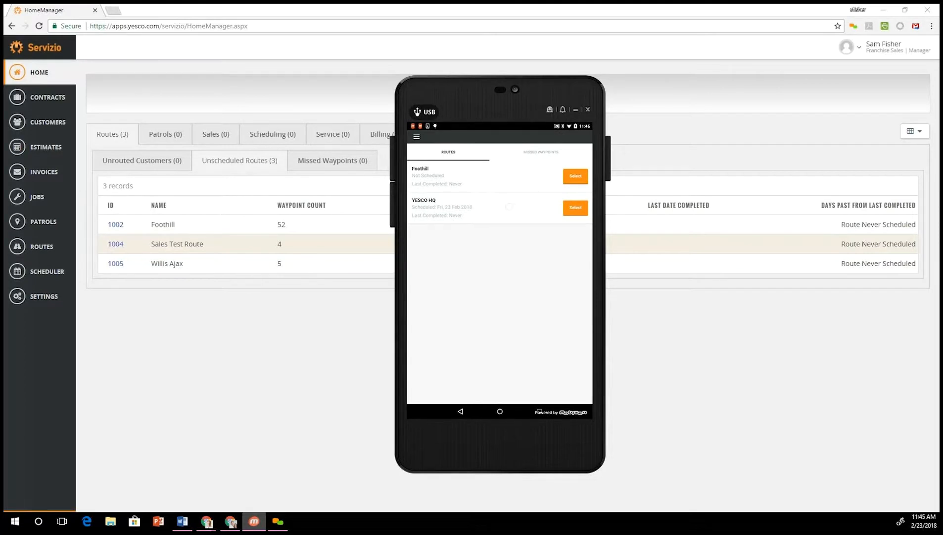
drag(511, 210, 555, 210)
click(416, 211)
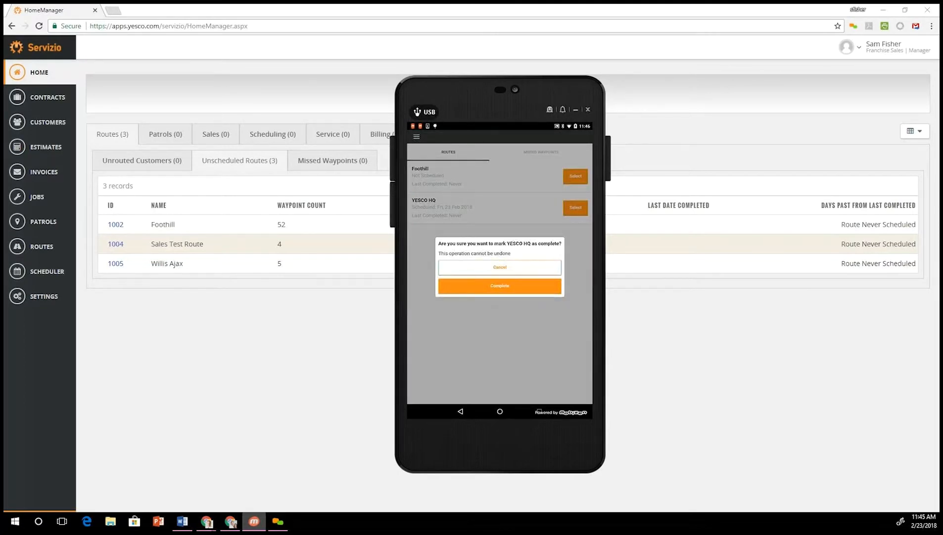
click(500, 286)
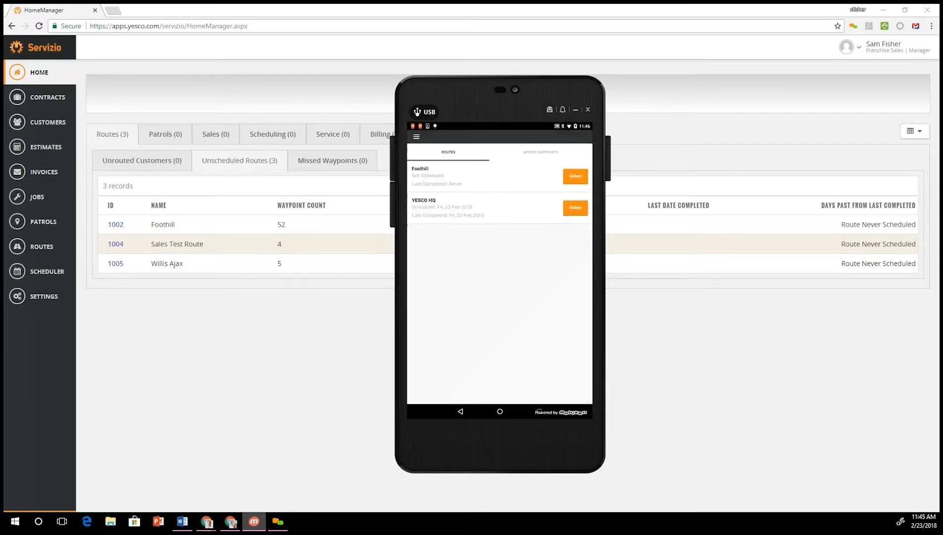
Step: Submit the phone app's patrols and photos to the server and return to the browser
click(416, 136)
click(423, 211)
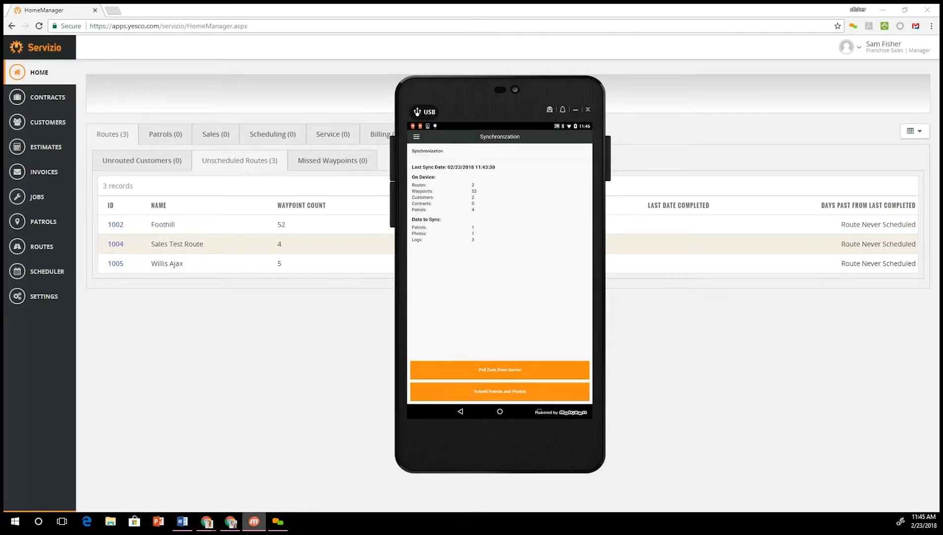
click(499, 391)
click(254, 522)
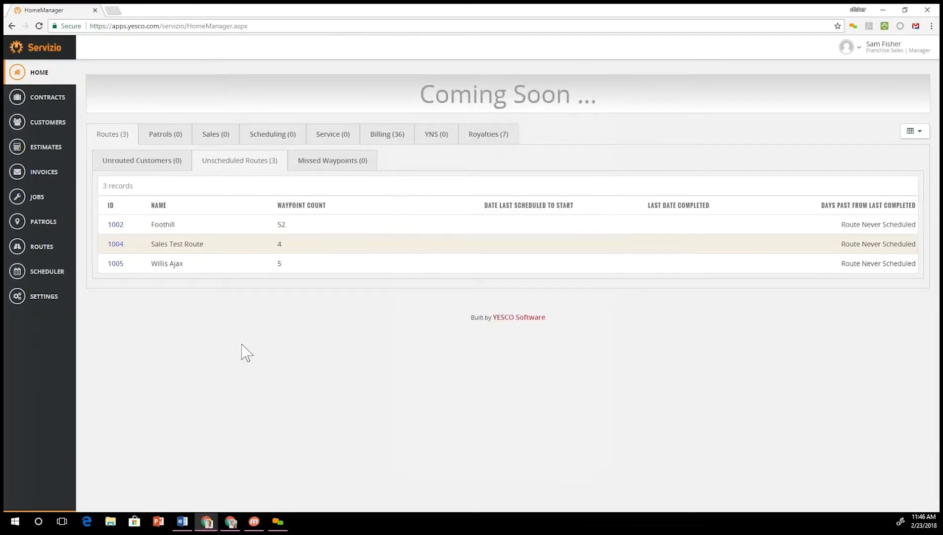
Step: Refresh the home page and start an activity for the uncontacted YESCO sales patrol, with 02/23/2018 as its completion date
click(39, 26)
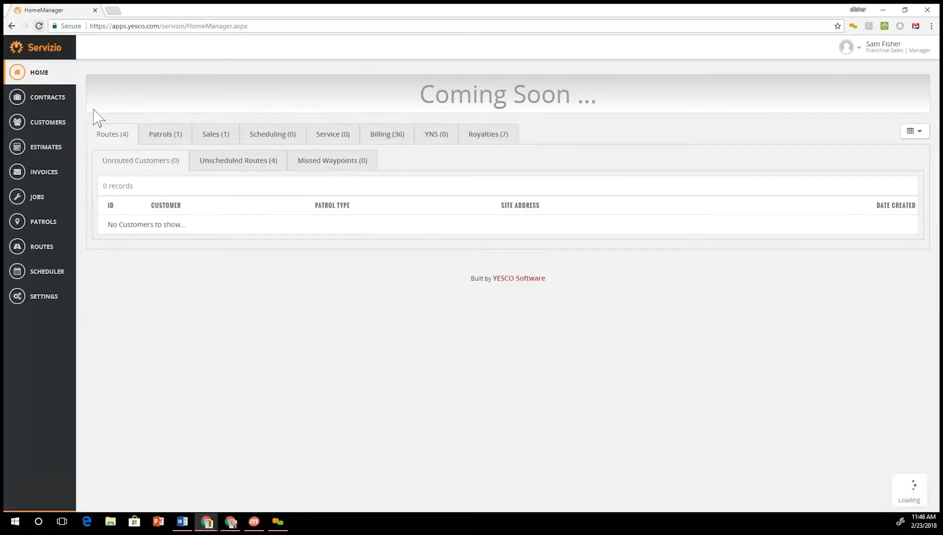
click(216, 141)
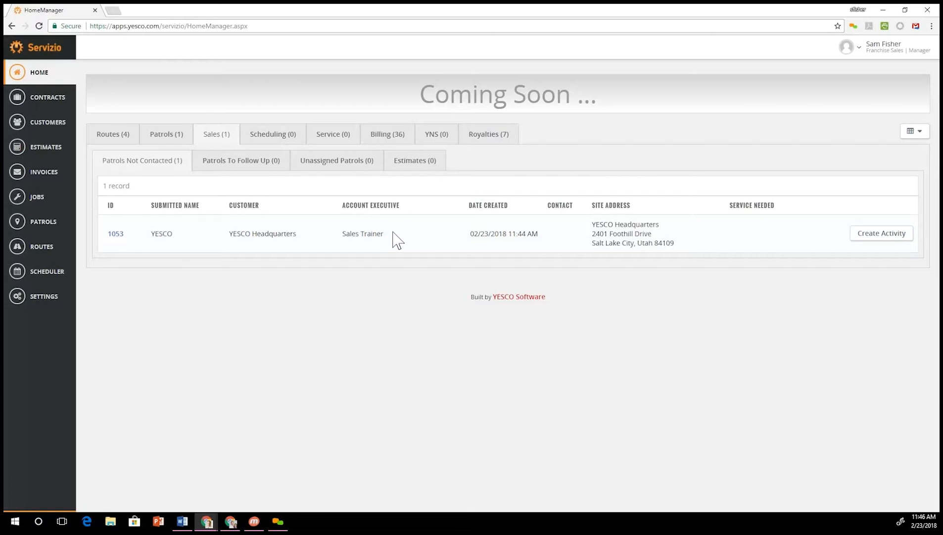
click(874, 242)
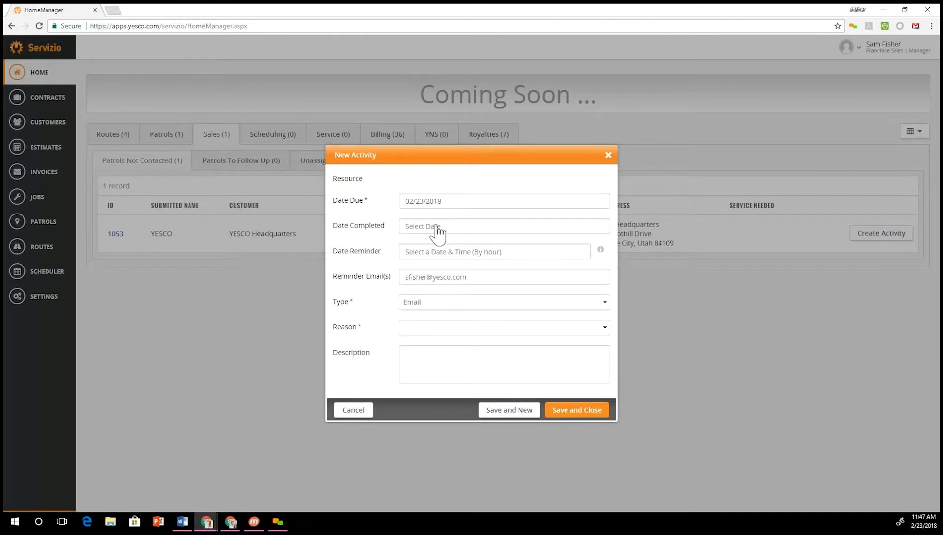
click(570, 226)
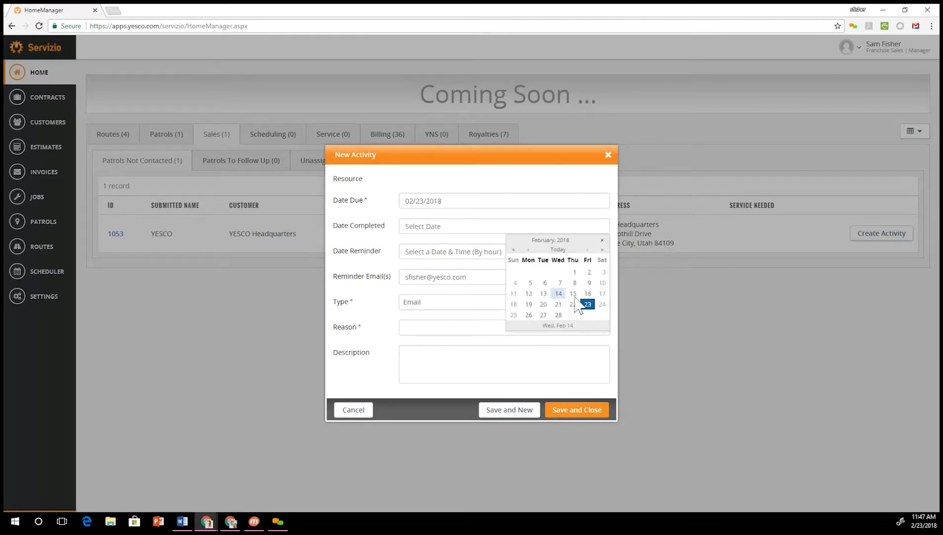
click(587, 305)
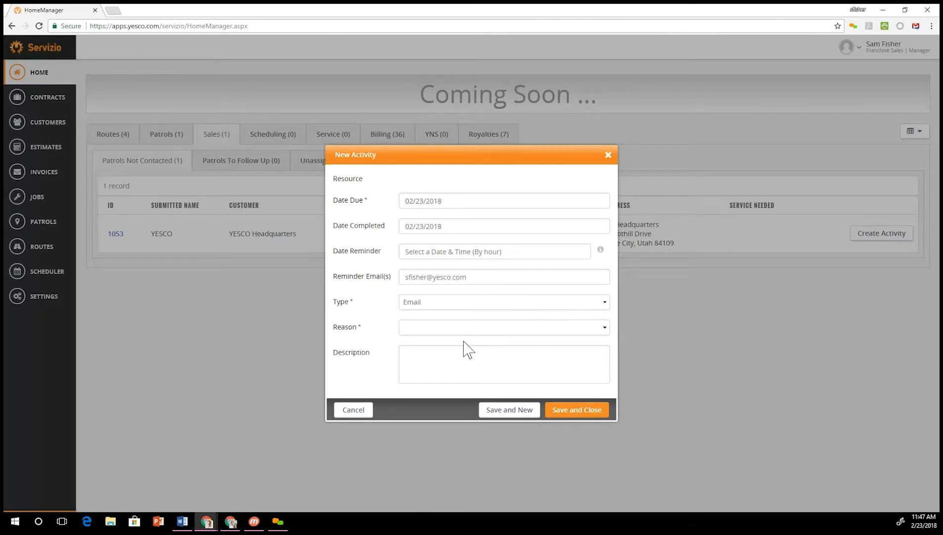
Step: Set the activity type to Phone Call and the reason to Sales, and describe whom was spoken to and whom to ask for when calling back
click(460, 364)
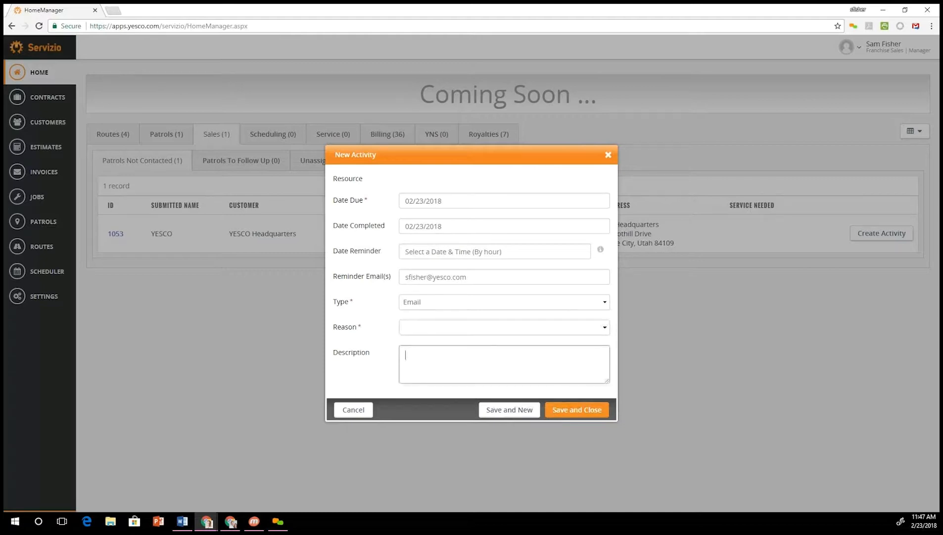
click(474, 304)
click(455, 372)
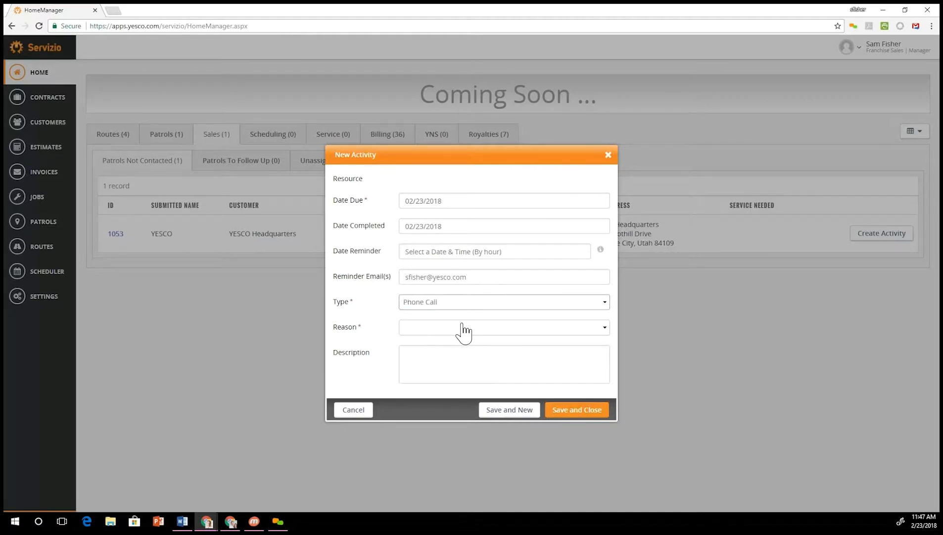
click(461, 329)
click(447, 365)
click(449, 365)
text(Spoke to)
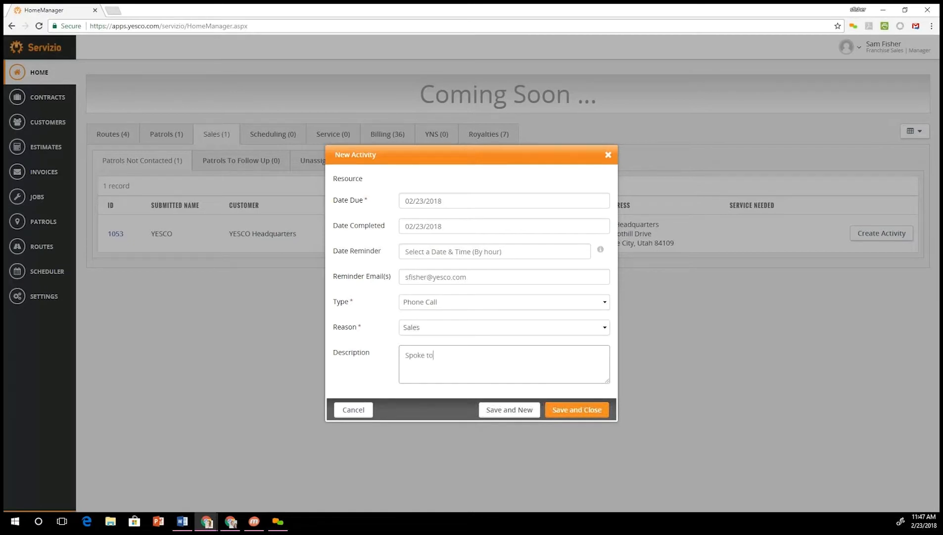
text( Ken.  Asked me to call back and ask for Bill.)
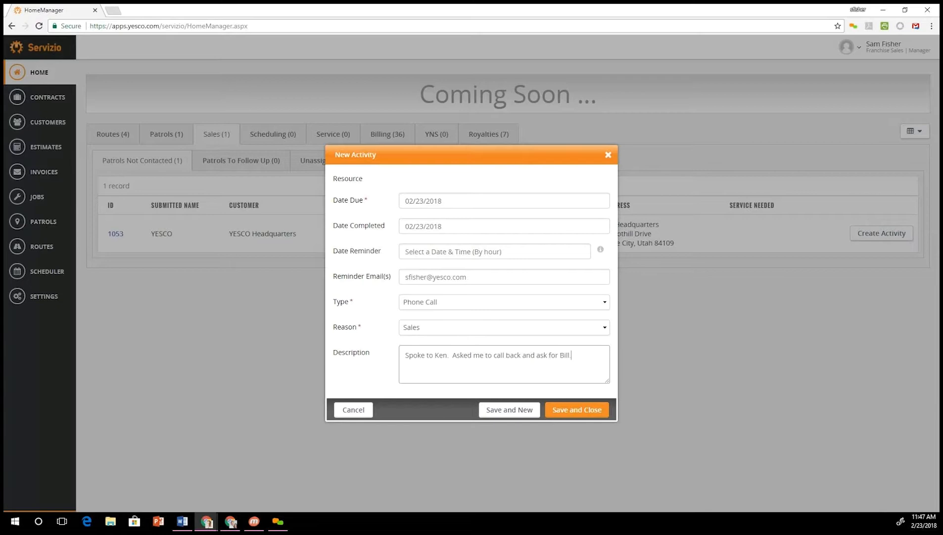
Step: Set the activity's reminder to 02/23/2018 11:00 AM and save the activity
click(502, 258)
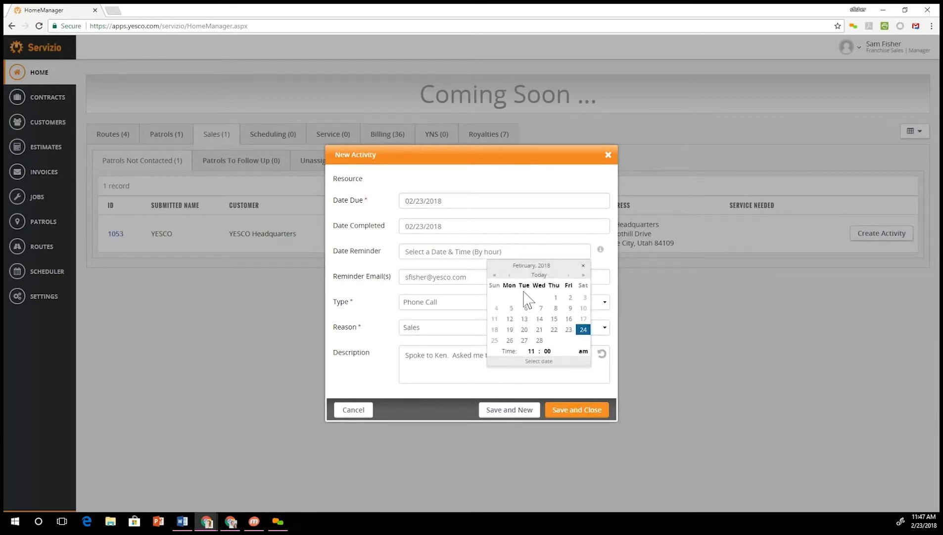
click(569, 330)
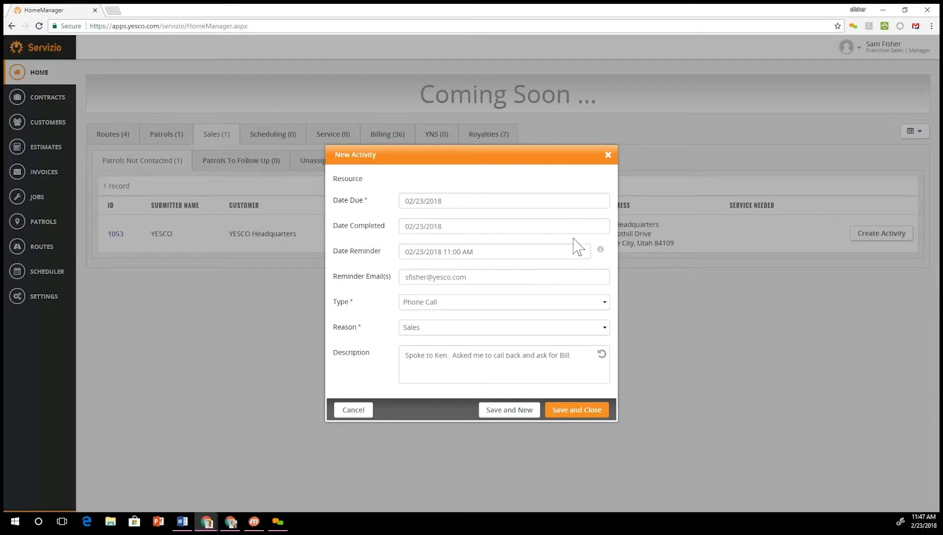
click(565, 412)
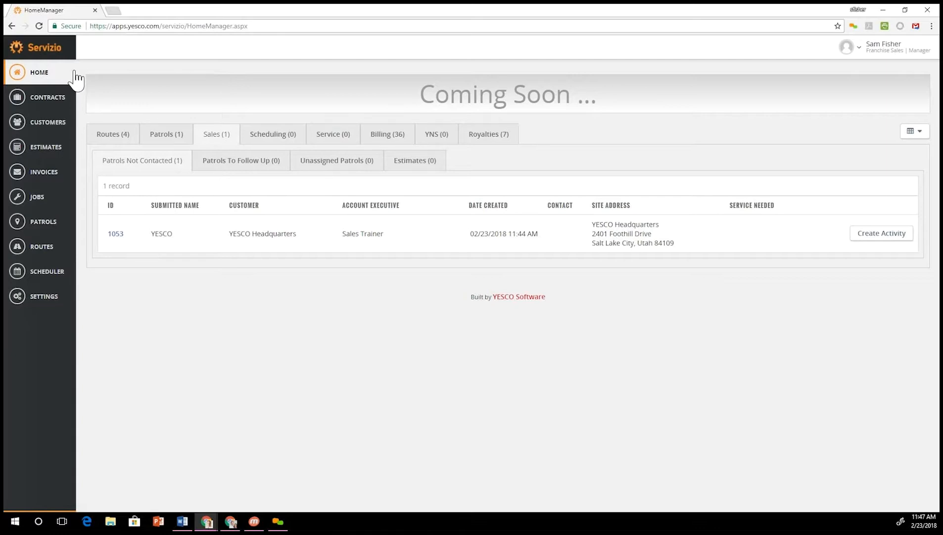
Step: Refresh the home page and view the sales patrols that need follow-up
click(39, 26)
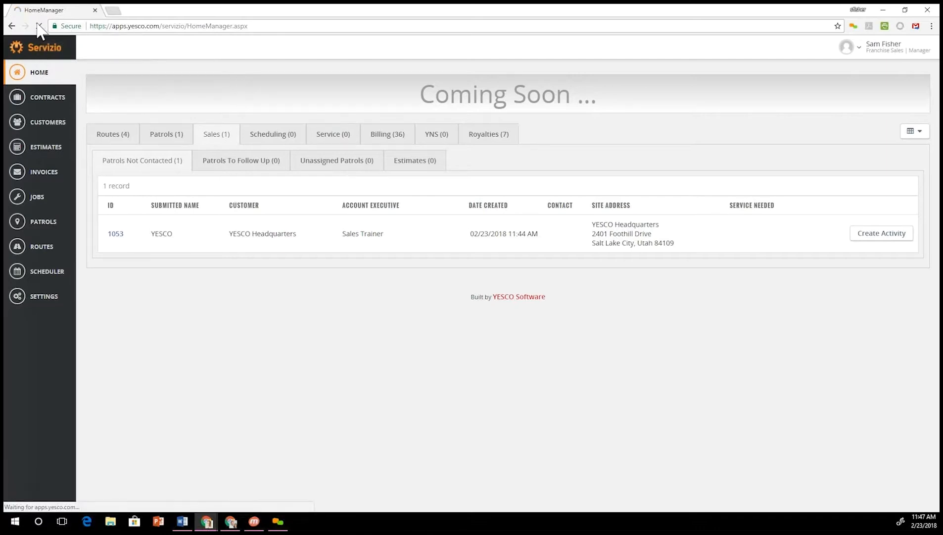
click(213, 140)
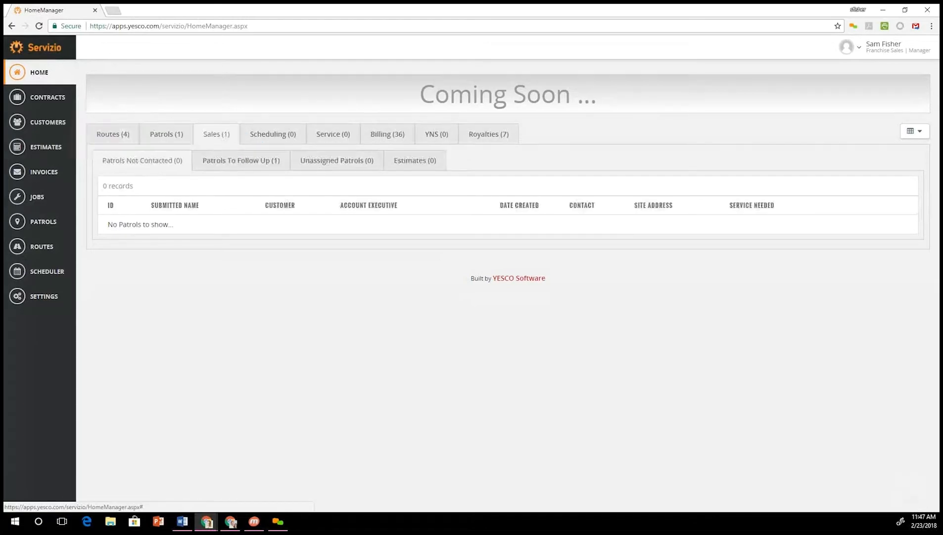
click(231, 165)
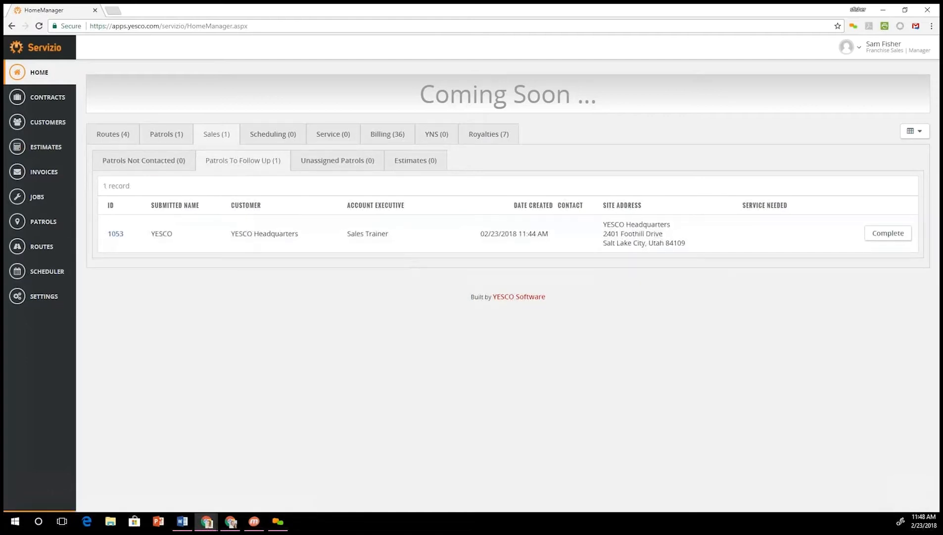
Step: Preview the YESCO patrol's print/email form with PDF and image attachments included, and close it without sending
click(116, 234)
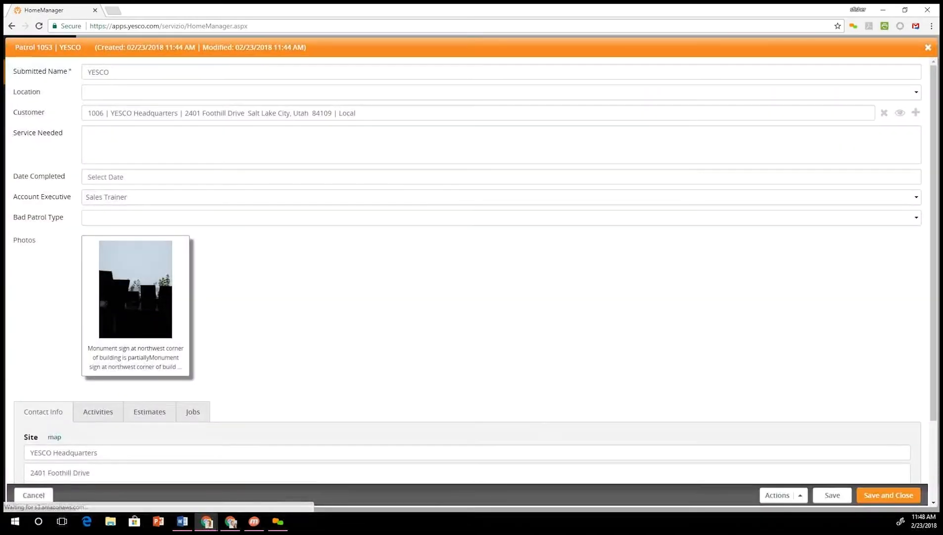
click(802, 497)
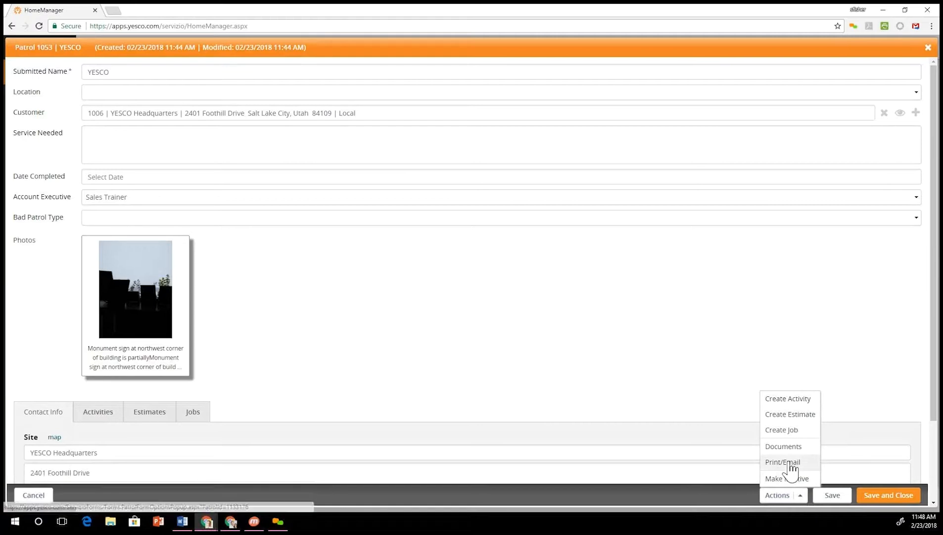
click(792, 465)
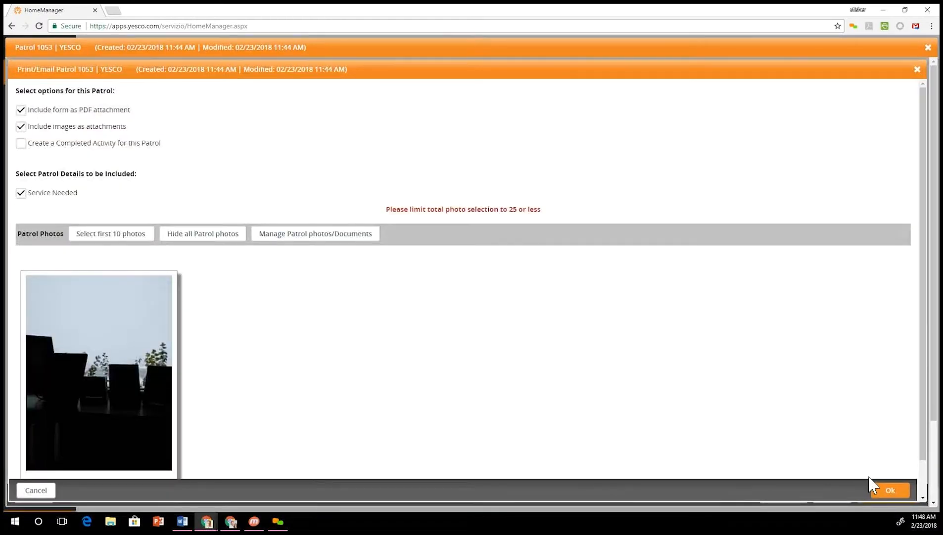
click(879, 491)
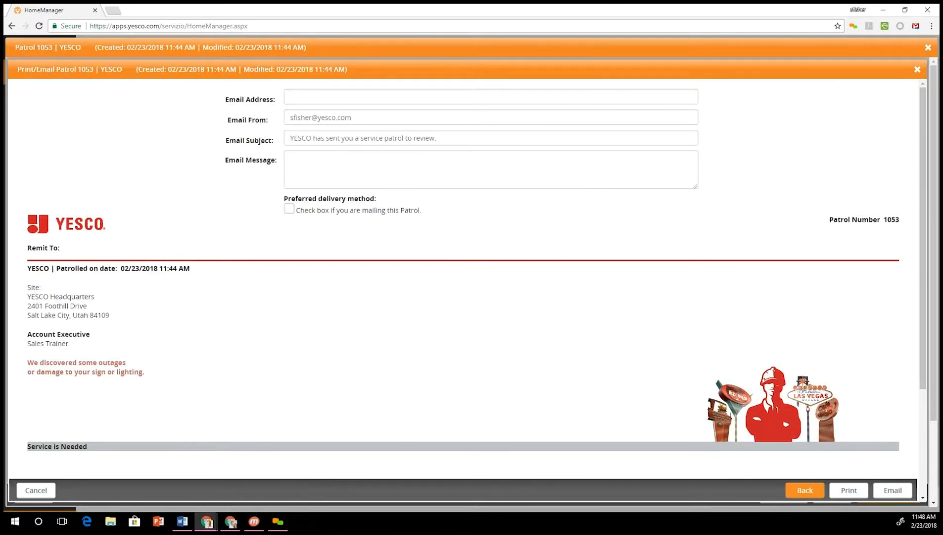
click(918, 71)
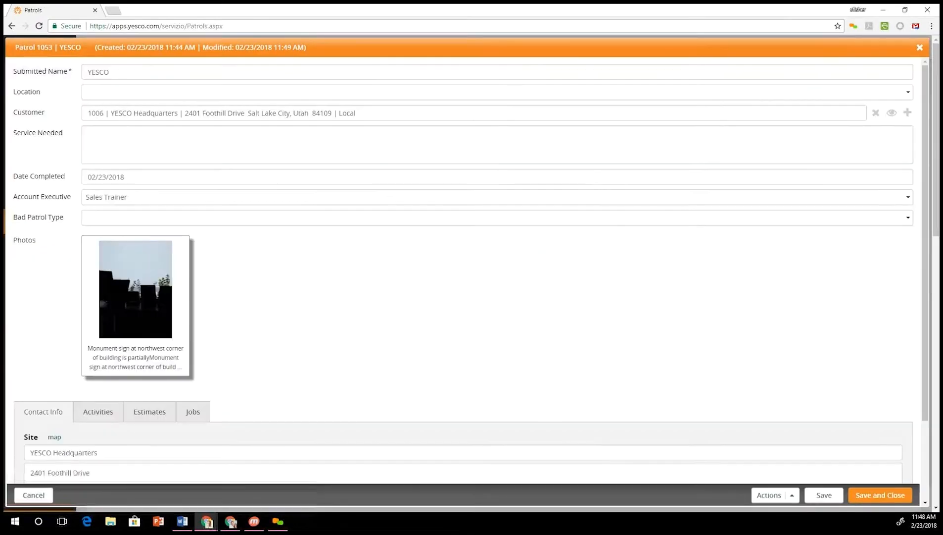
Step: Create a Service job named "Monument sign repair" from the YESCO patrol, save it and close the patrol
click(788, 495)
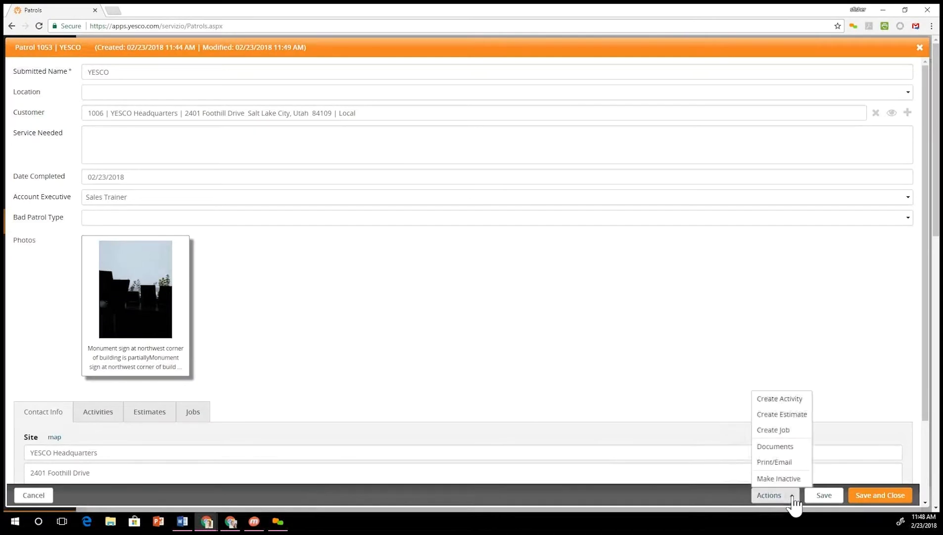
click(775, 430)
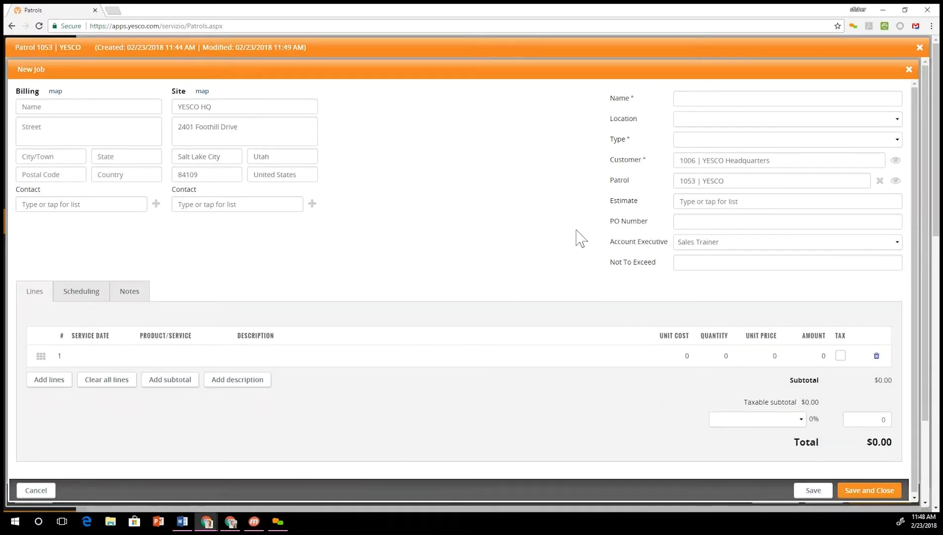
click(697, 101)
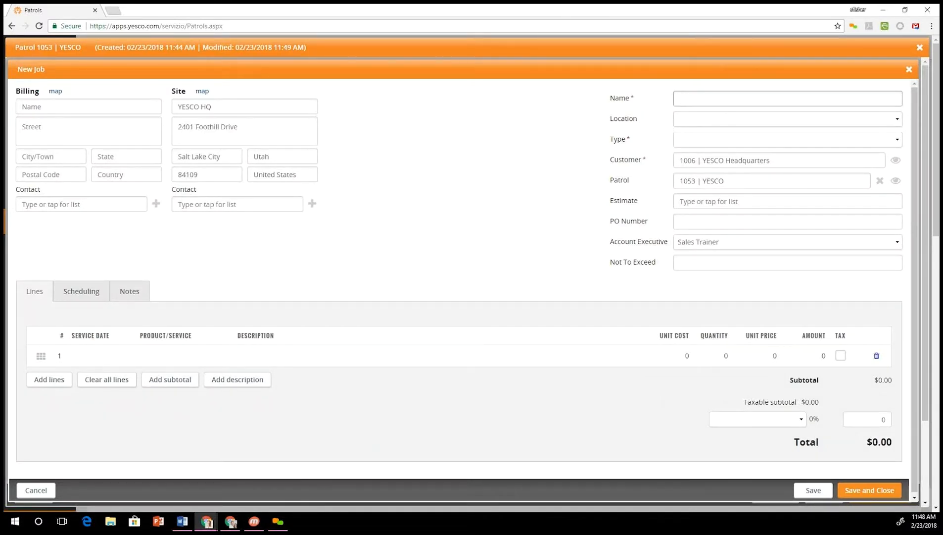
text(Monument sign repair)
click(748, 141)
click(725, 203)
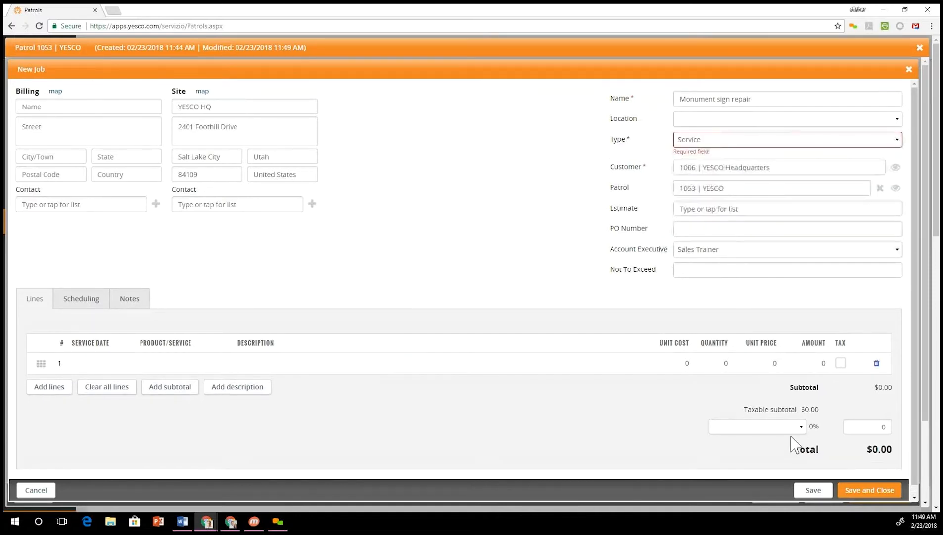
click(866, 490)
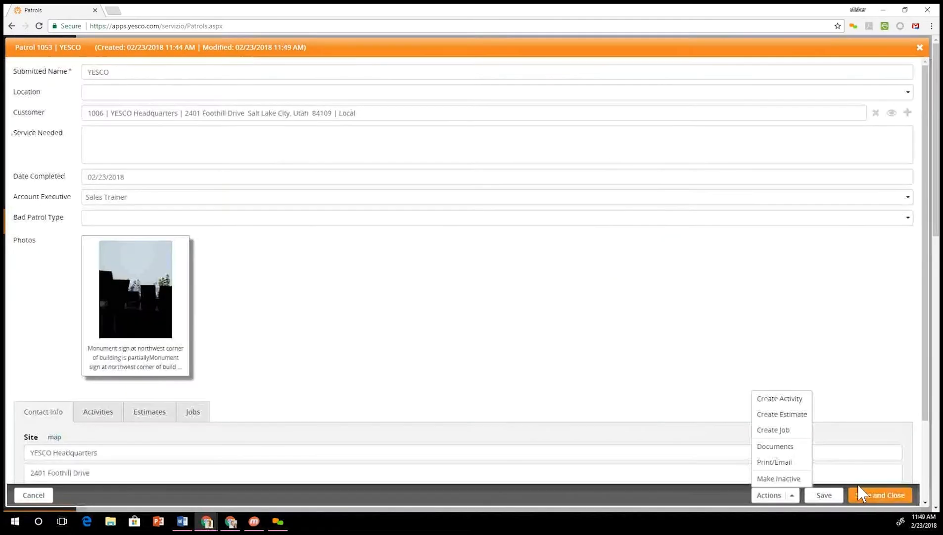
click(921, 47)
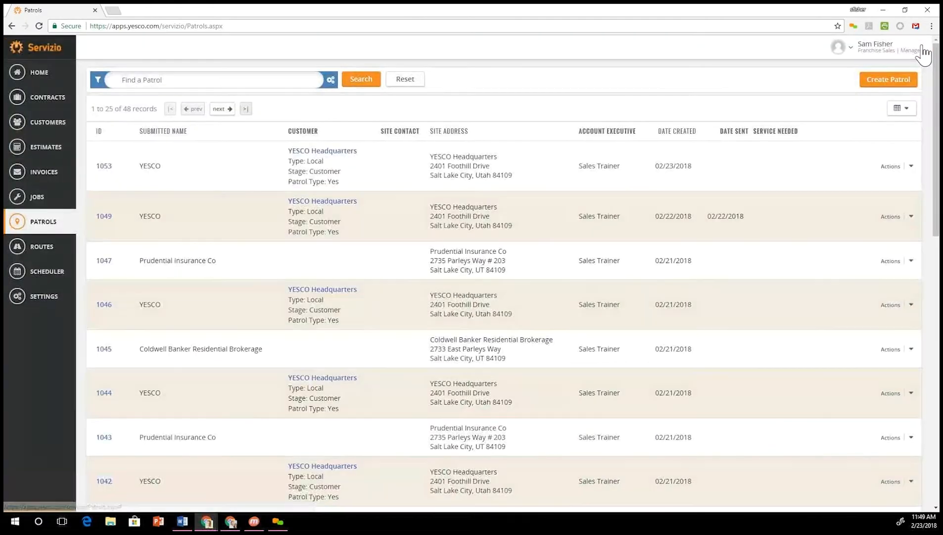
Step: Refresh the home page and view the unscheduled jobs
click(30, 74)
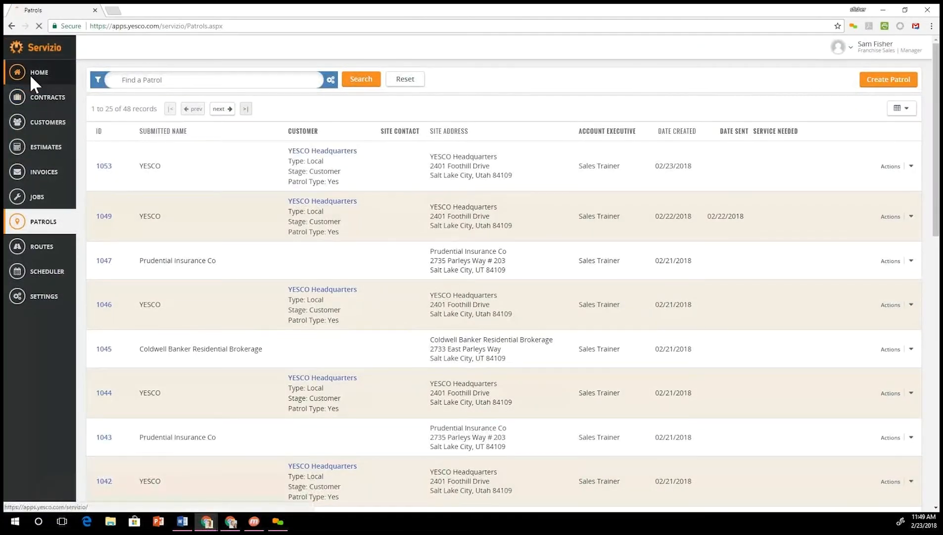
click(40, 27)
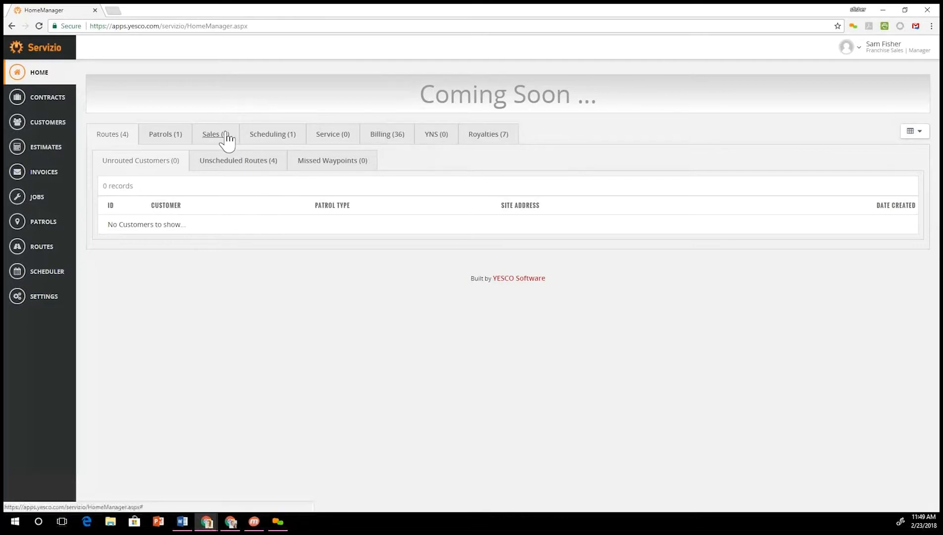
click(277, 138)
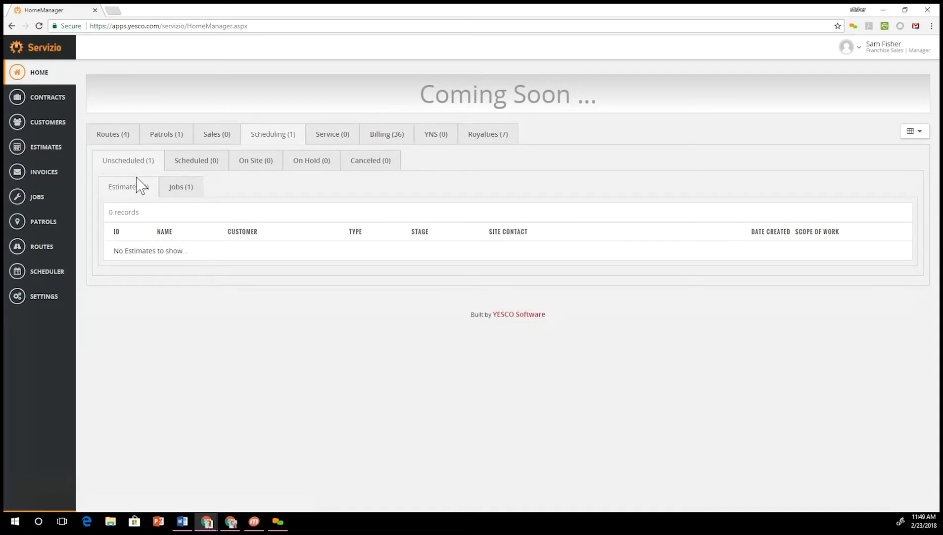
click(179, 188)
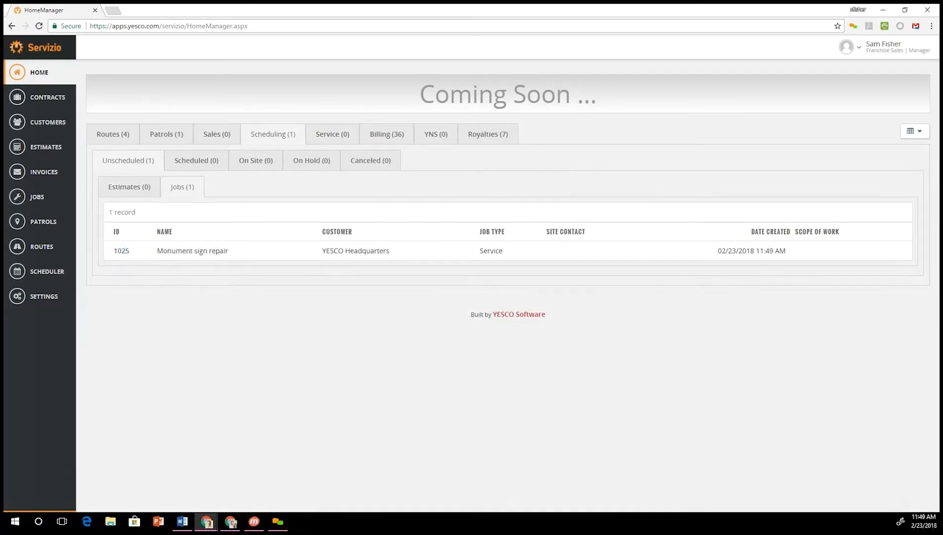
Step: Open the Monument sign repair job for scheduling and assign it to the crew that has the other Friday jobs
click(51, 281)
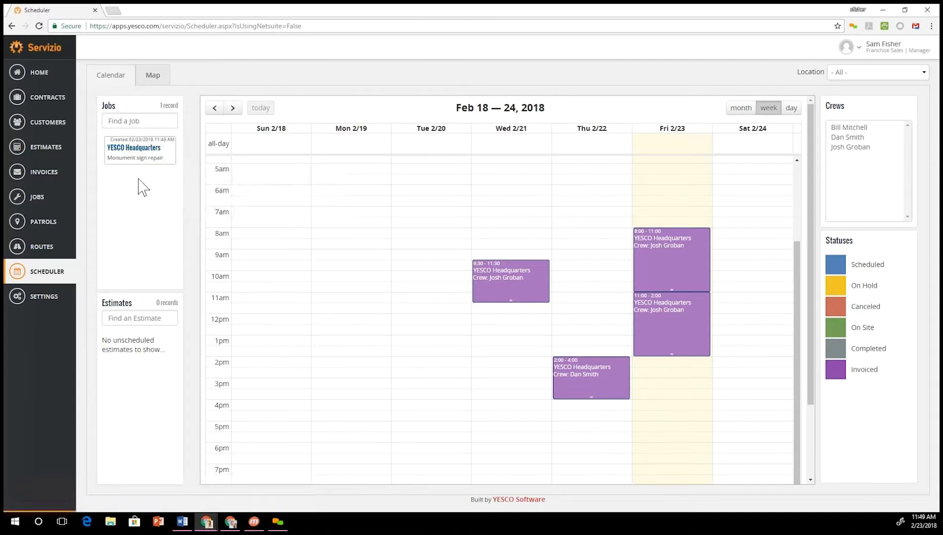
click(143, 157)
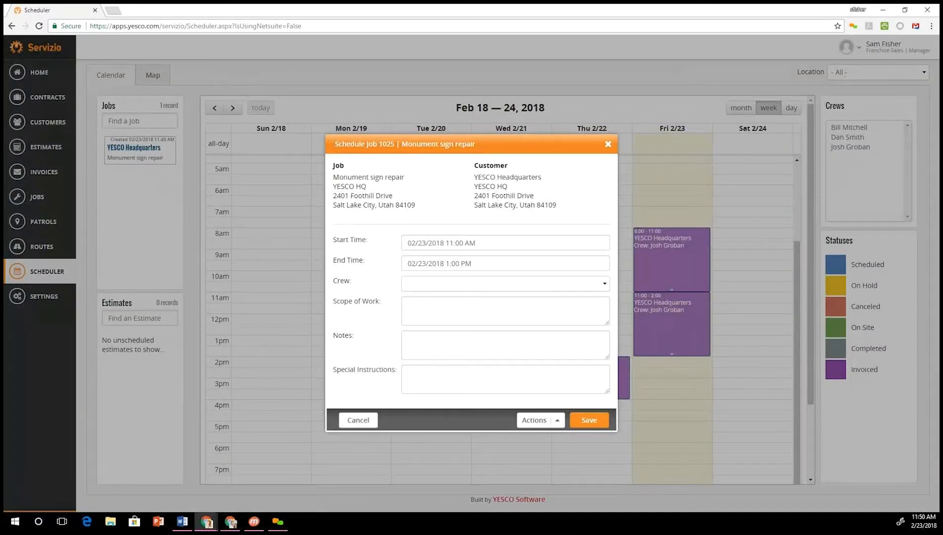
click(433, 286)
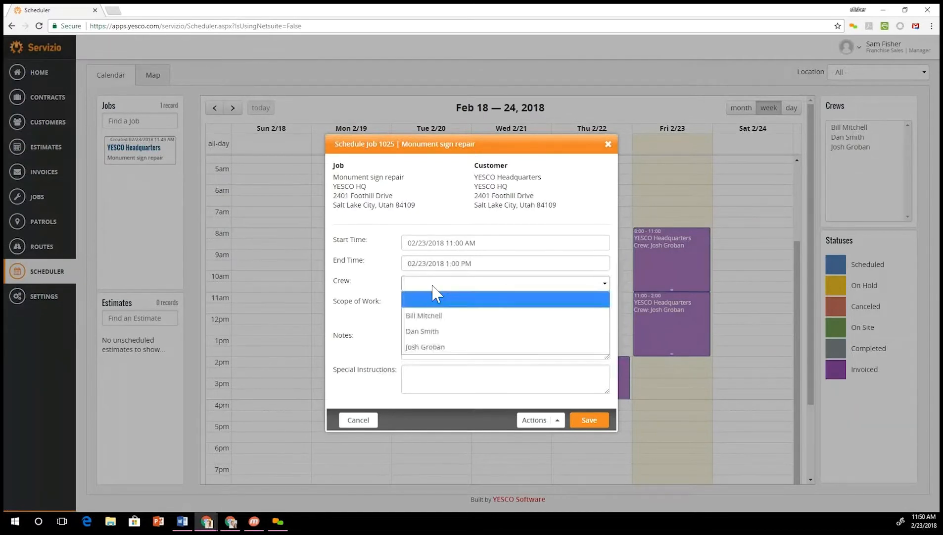
click(434, 348)
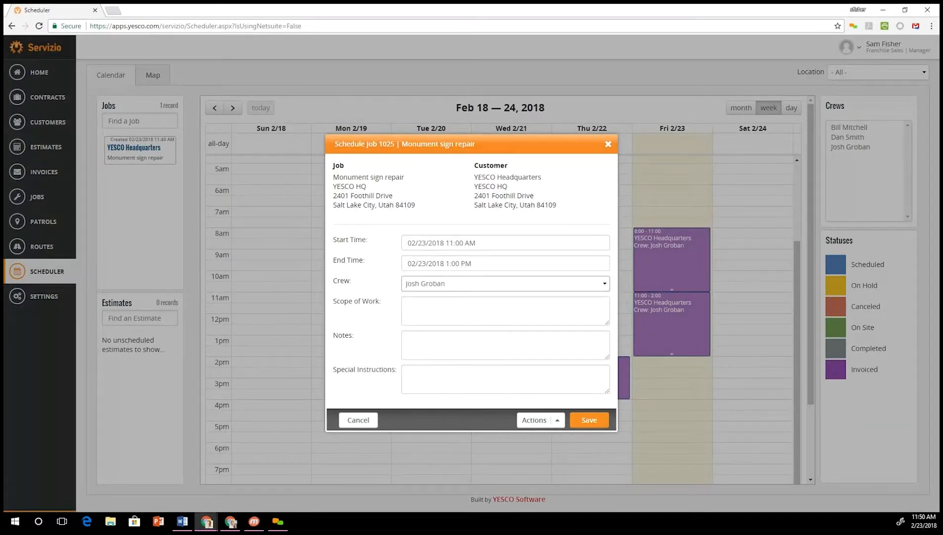
Step: Schedule the job on 02/23/2018 from 2:00 PM to 4:00 PM and save the appointment
click(464, 243)
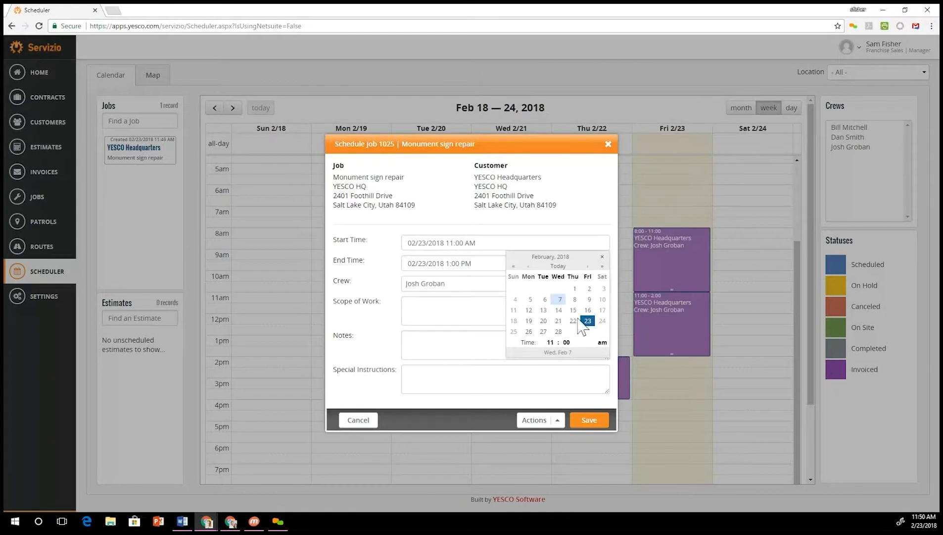
click(551, 343)
click(551, 343)
click(602, 343)
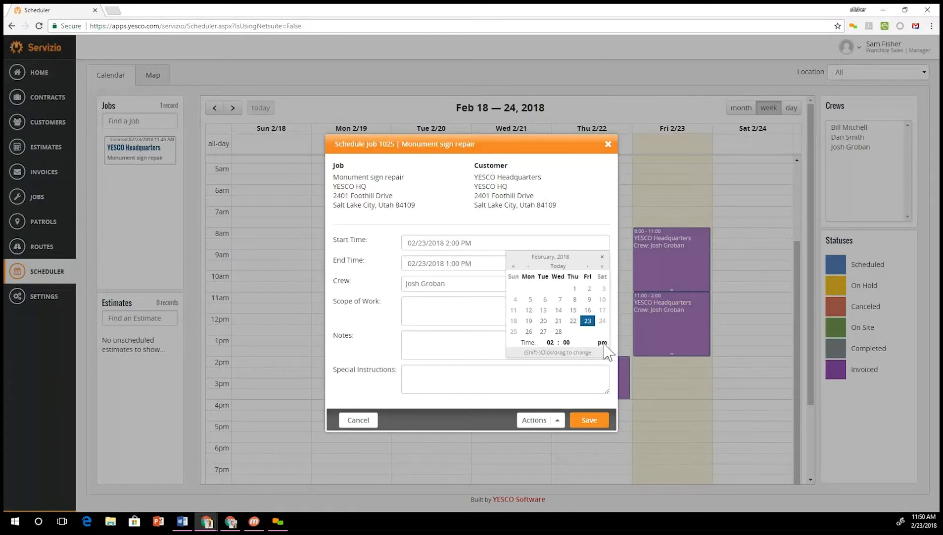
click(450, 263)
click(550, 363)
click(550, 362)
click(551, 363)
click(589, 421)
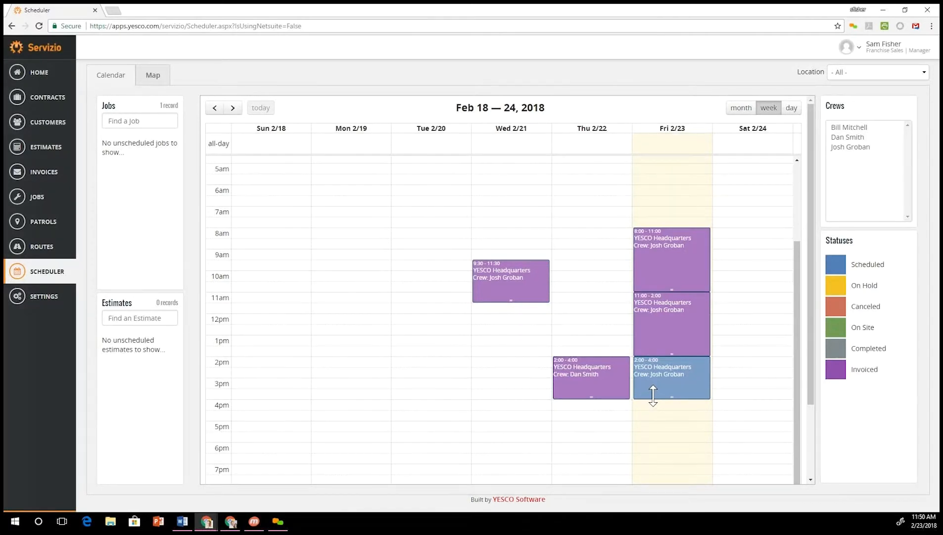
Step: Move the newly scheduled Friday job to start at 3:00 PM and extend it to end at 6:00 PM
drag(657, 394, 658, 411)
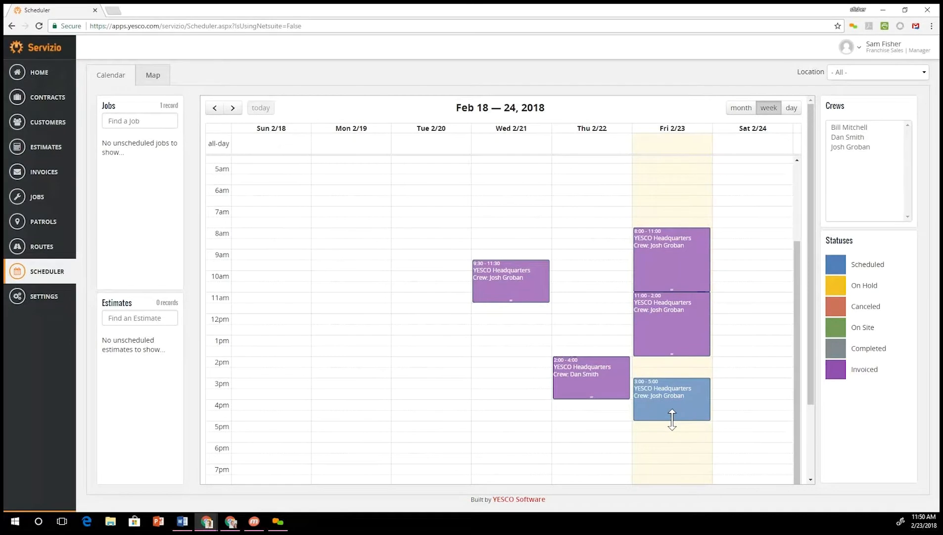
drag(672, 419, 670, 438)
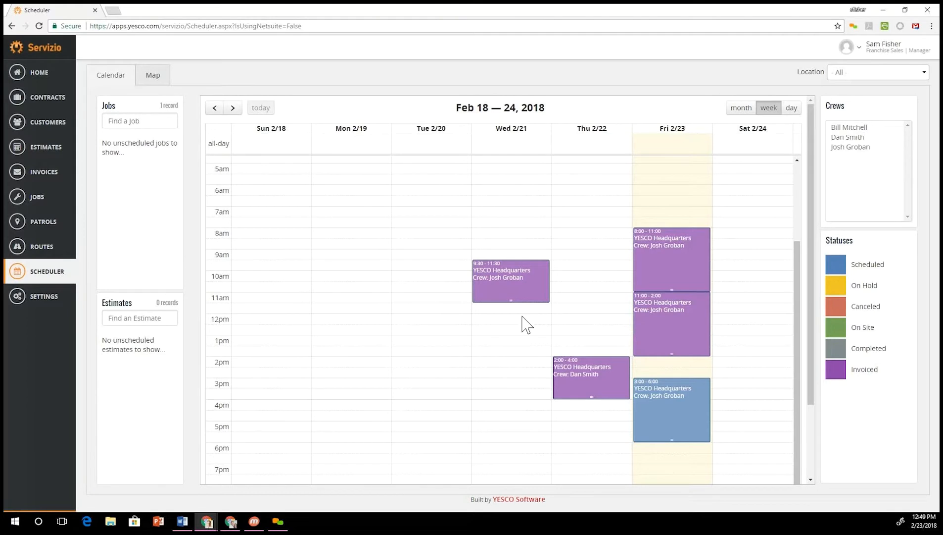
Step: Check the synchronization on the mirrored mobile device, return to the scheduler and refresh the calendar
click(254, 522)
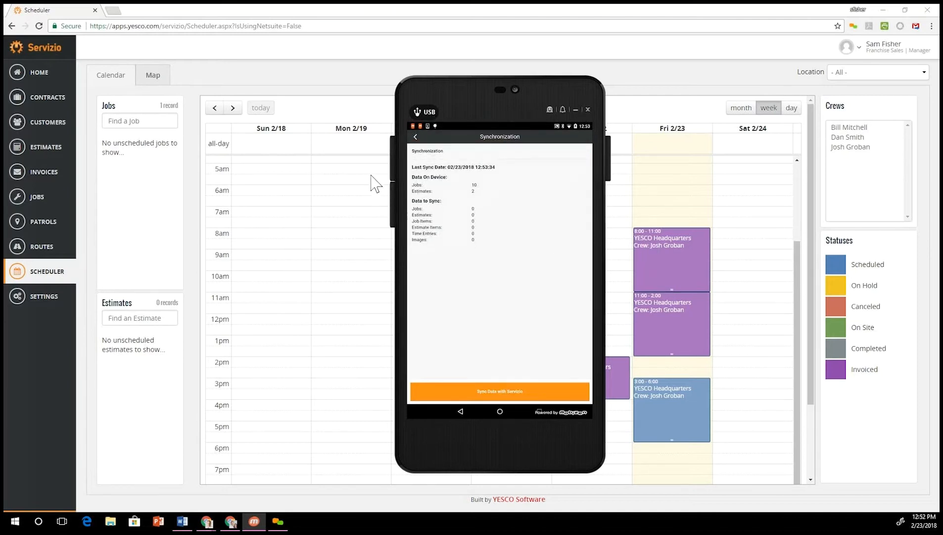
click(353, 180)
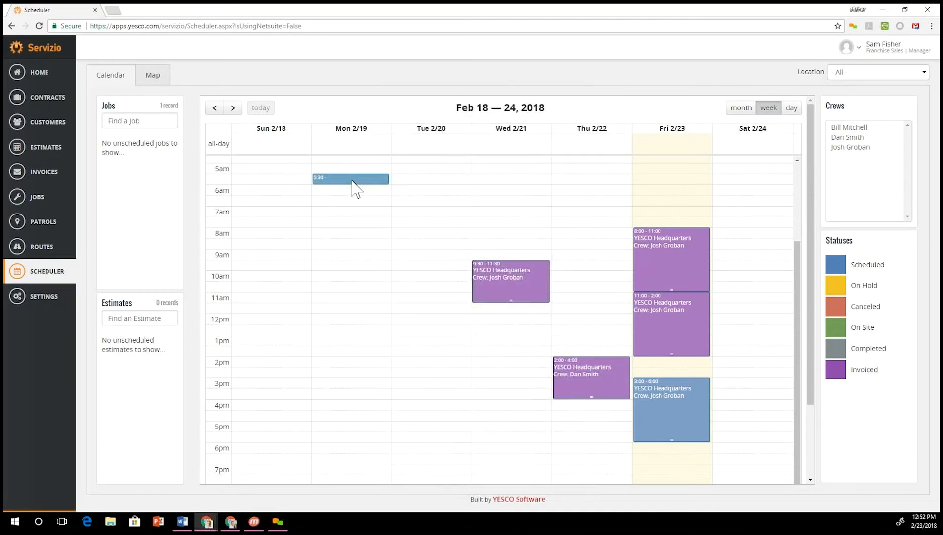
click(39, 25)
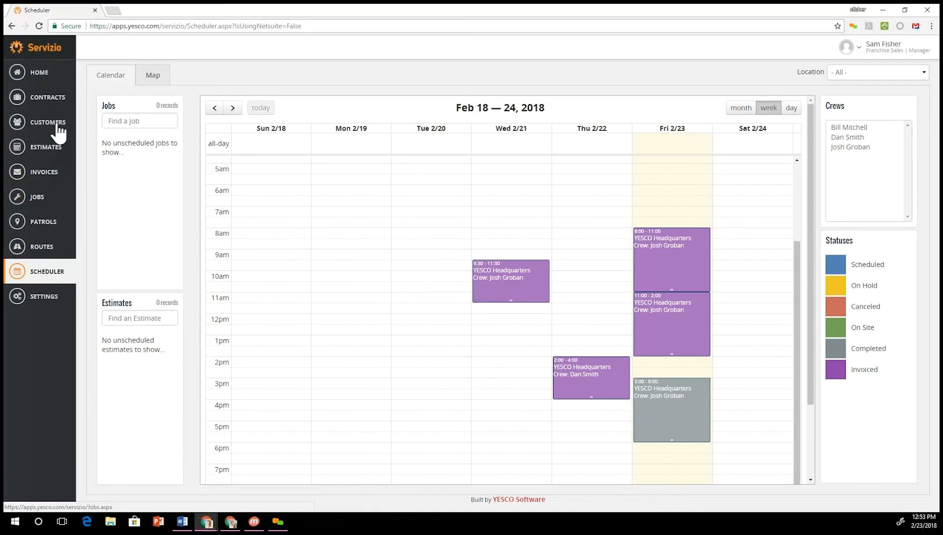
Step: Refresh the home page and view the completed jobs that have not been invoiced
click(43, 74)
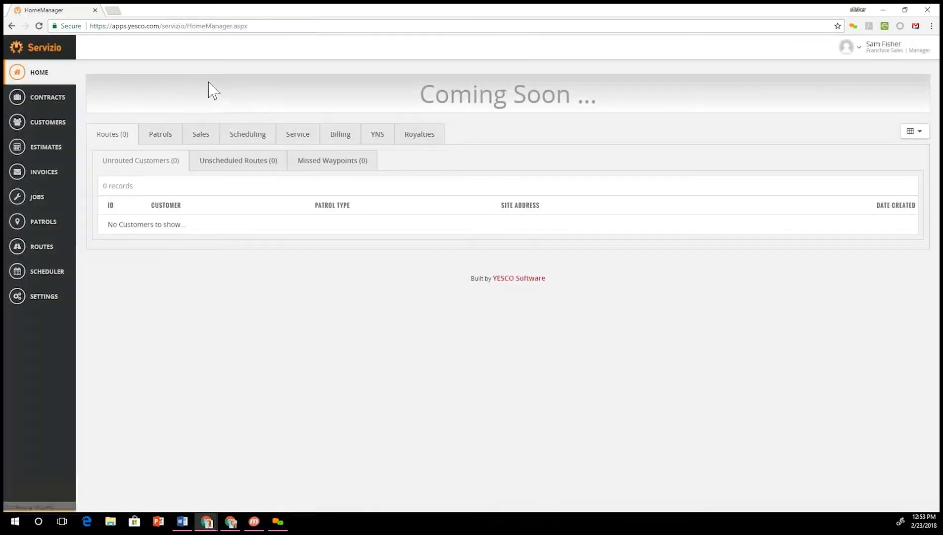
click(39, 27)
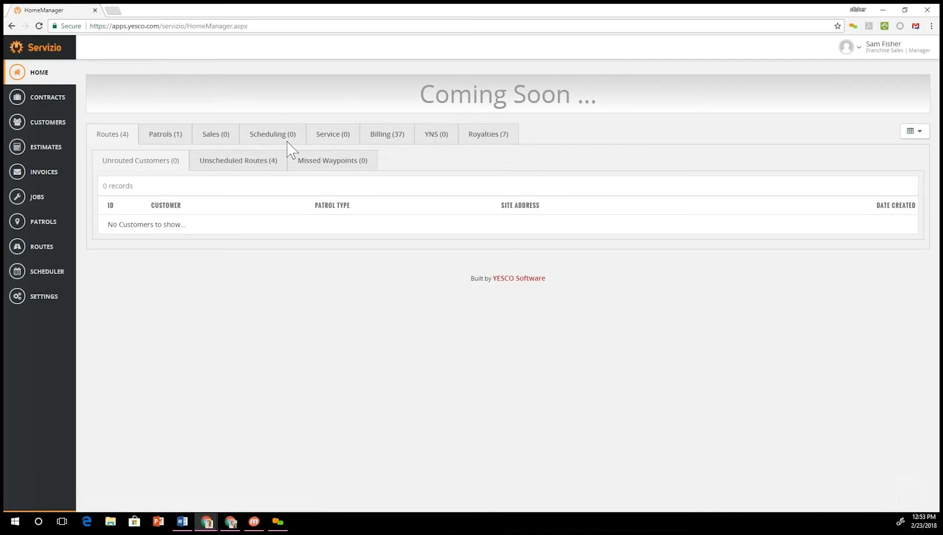
click(374, 139)
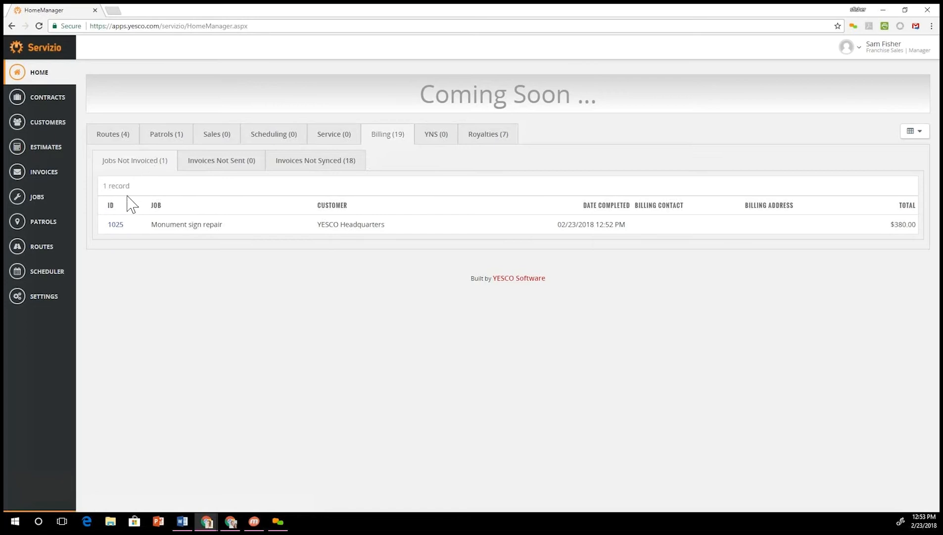
Step: Start a new invoice from the Monument sign repair job and set its terms to Net 30
click(116, 225)
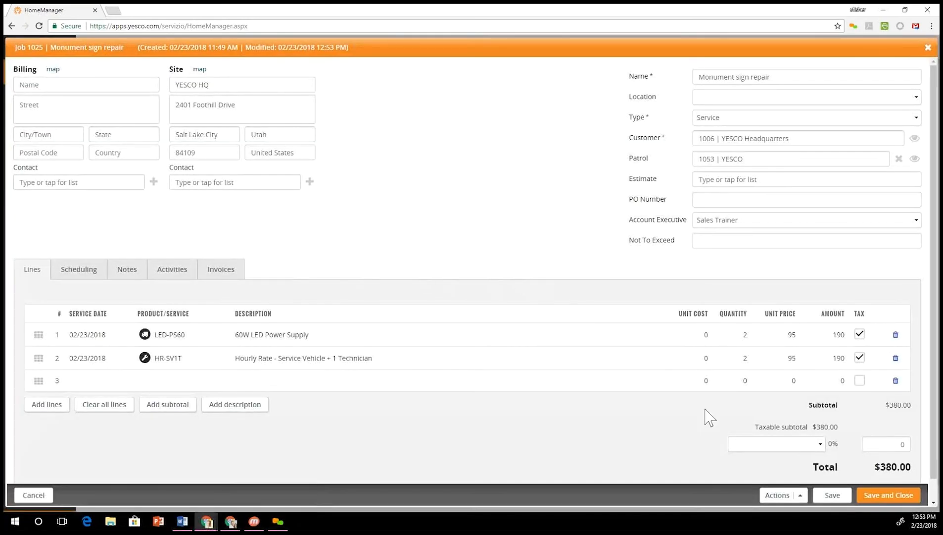
click(801, 496)
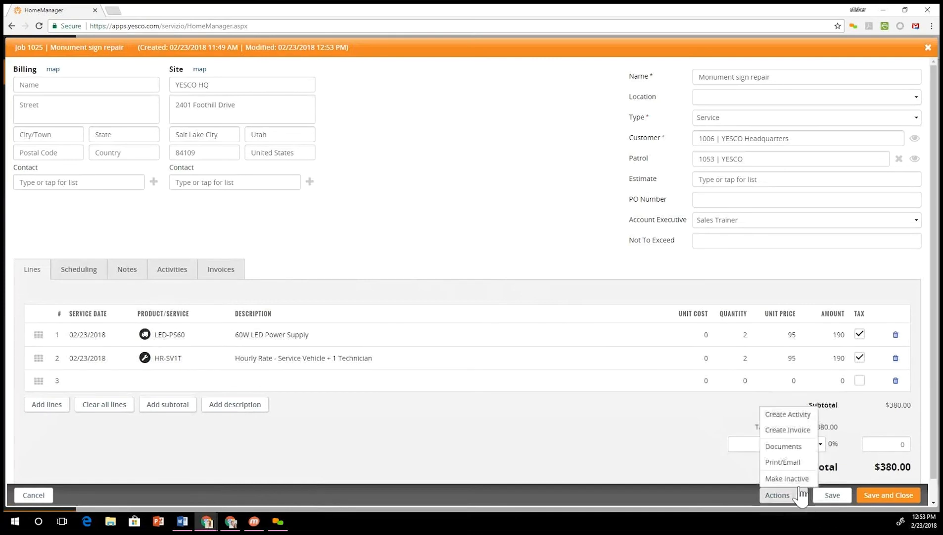
click(795, 430)
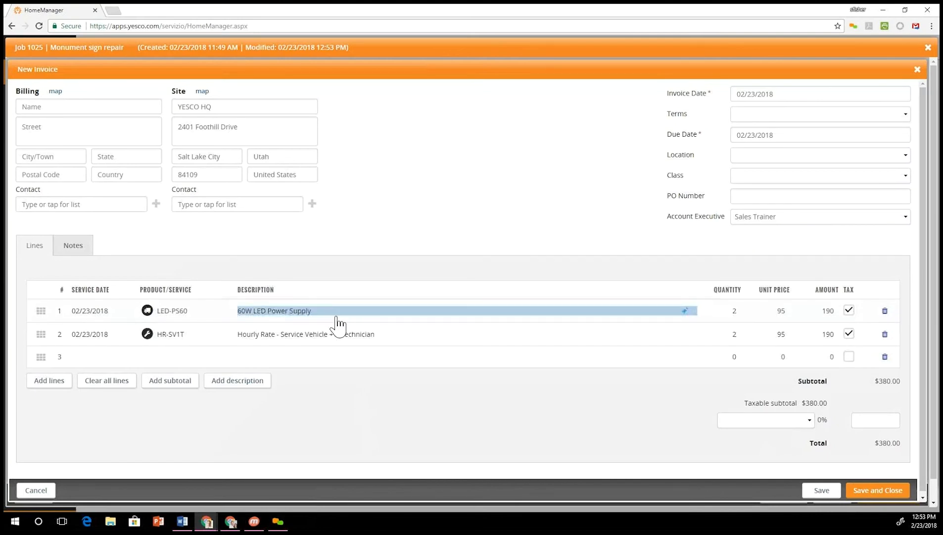
click(794, 118)
click(751, 177)
Step: Apply the Florida (5%) tax to the invoice, save it and close the job
click(791, 424)
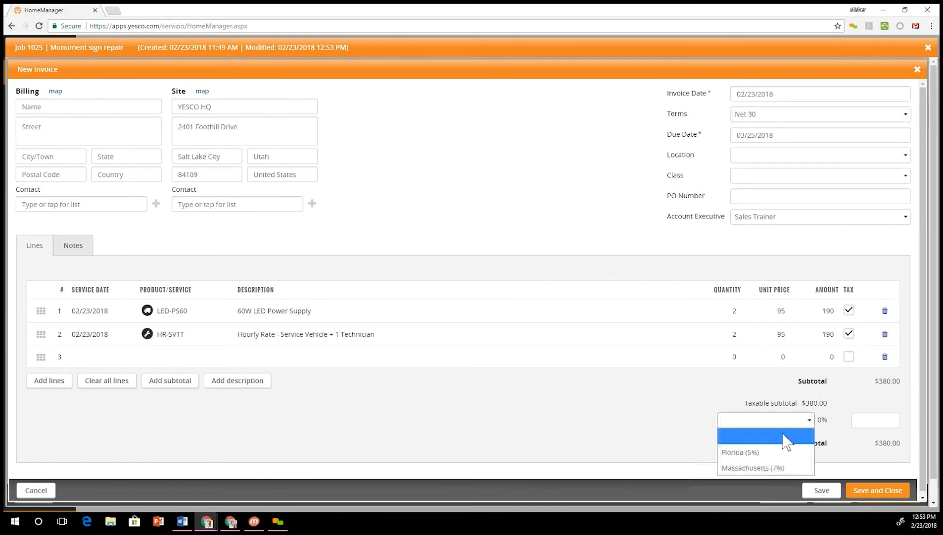
click(763, 454)
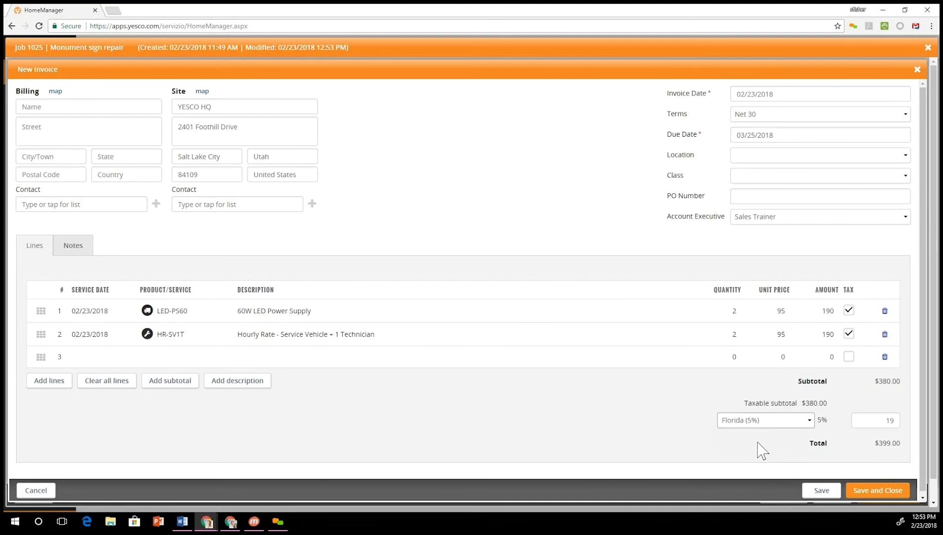
click(875, 490)
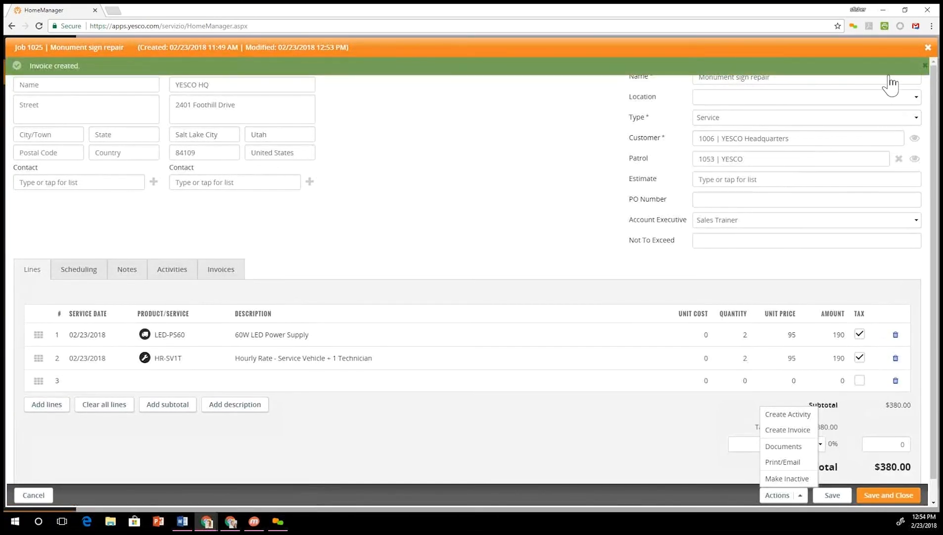
click(924, 66)
click(928, 47)
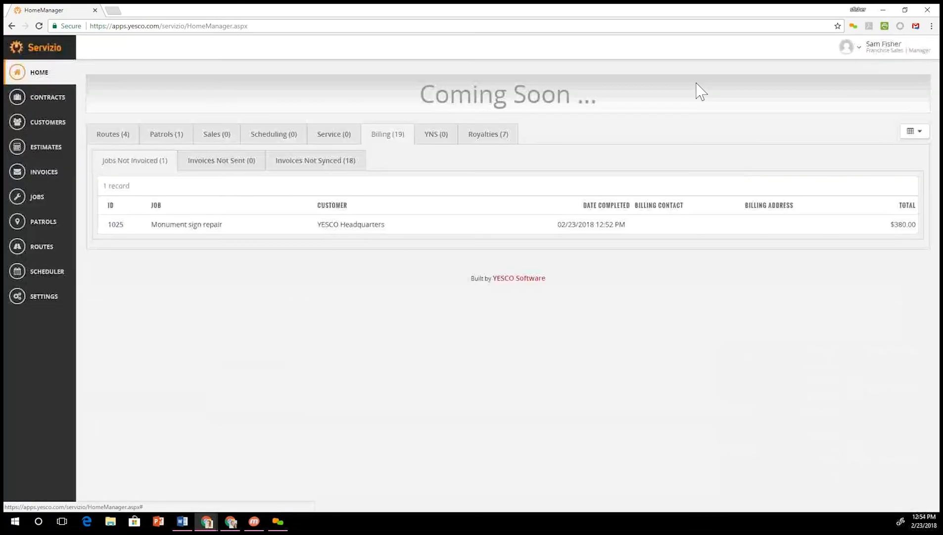
Step: Refresh the home page and open the unsent Monument sign repair invoice from the billing list
click(39, 26)
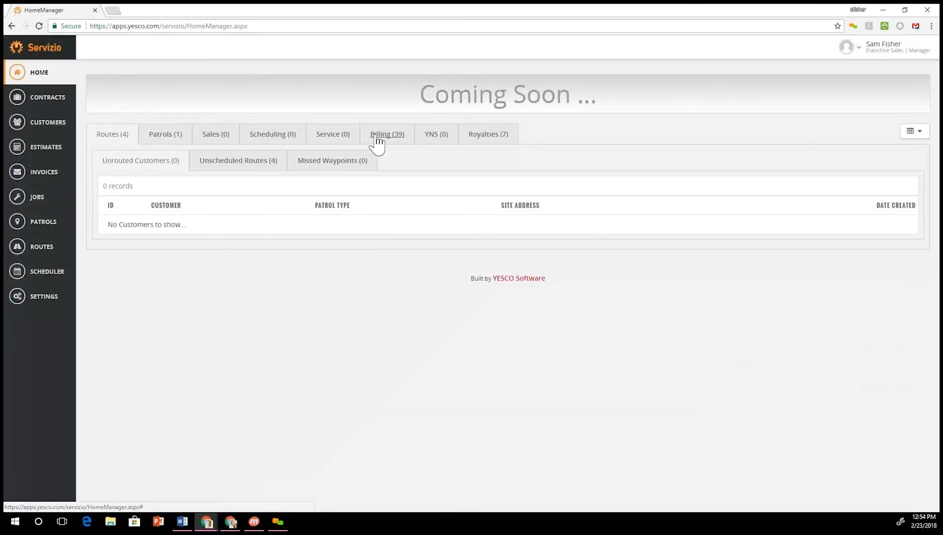
click(385, 139)
click(231, 168)
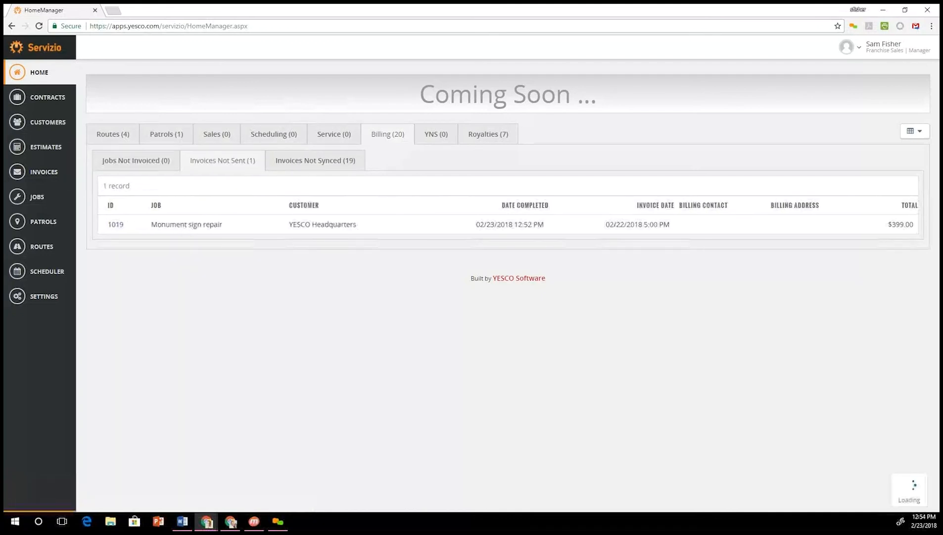
click(115, 229)
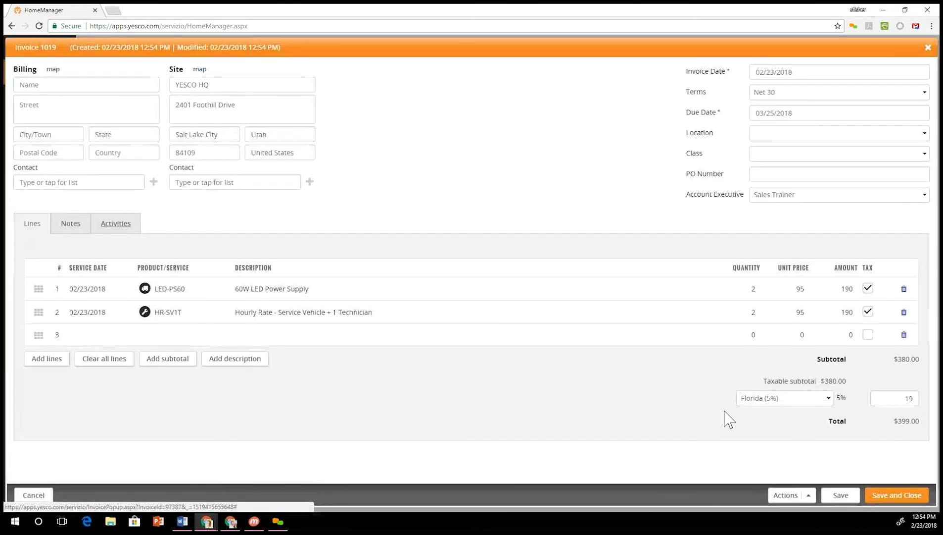
Step: Prepare the invoice for printing or emailing, including the patrol photo and the signature image from the job photos
click(808, 495)
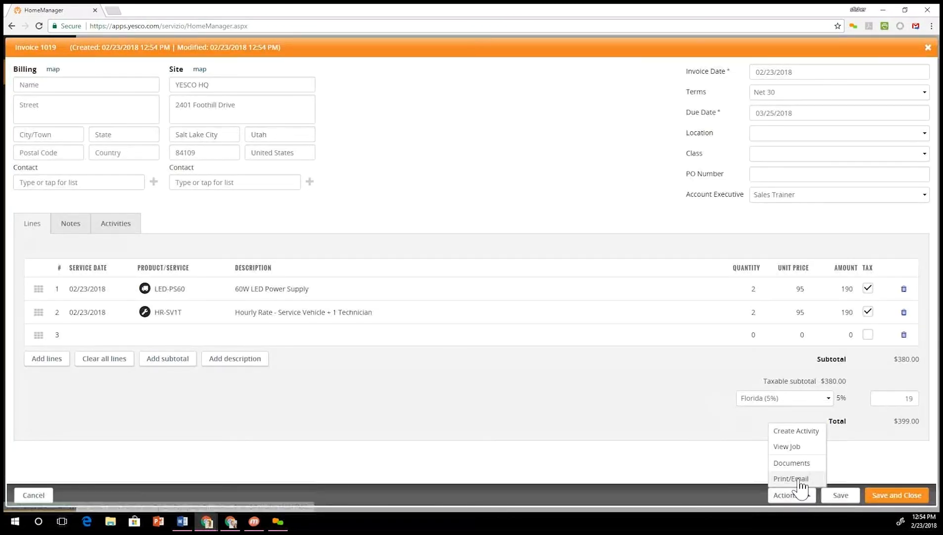
click(792, 478)
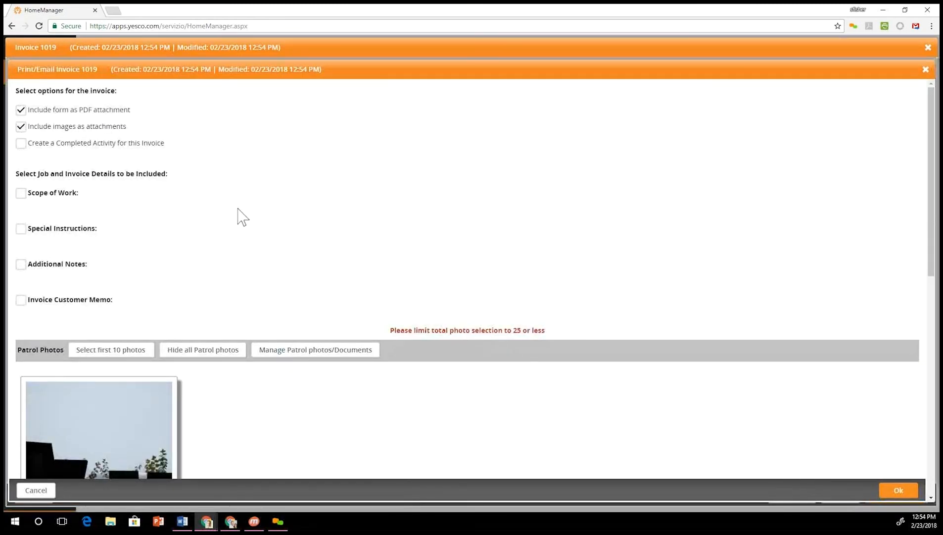
scroll(175, 218, down, 4)
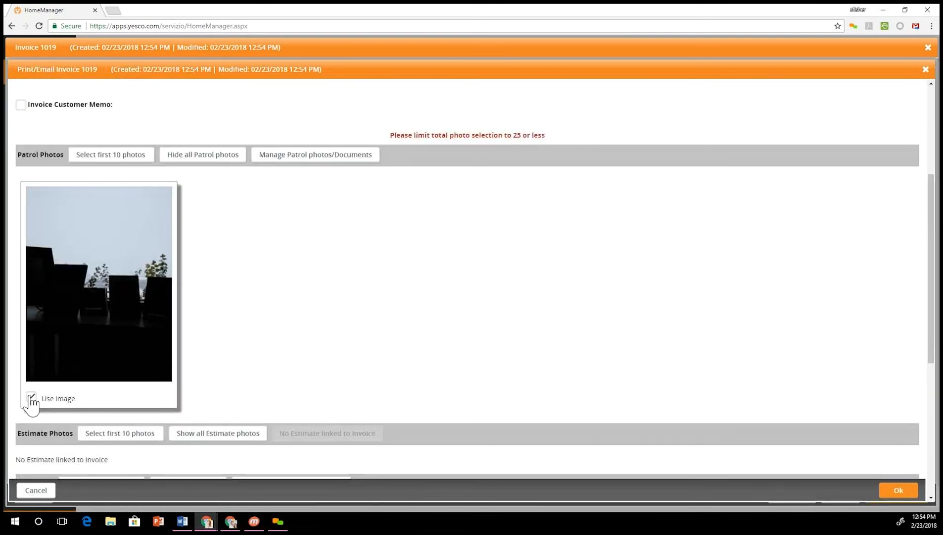
scroll(66, 227, up, 3)
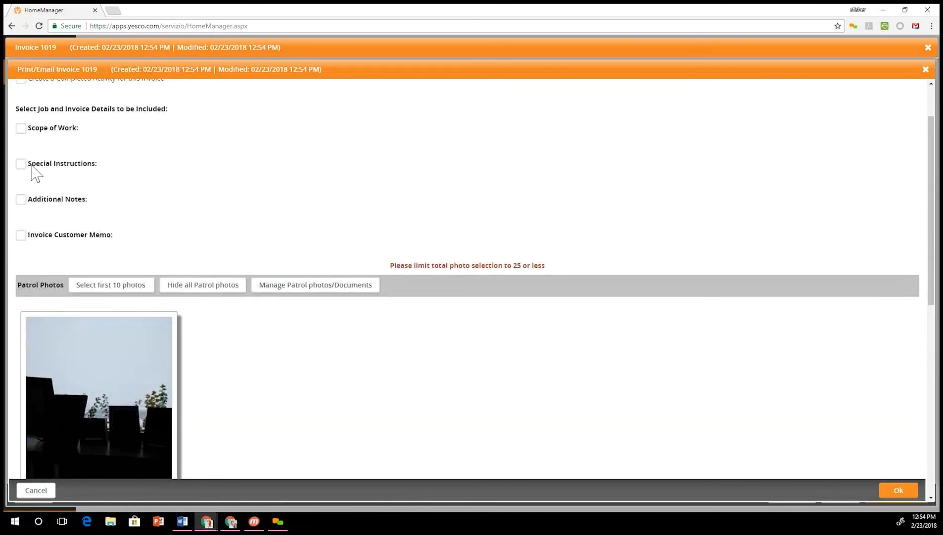
scroll(70, 275, down, 8)
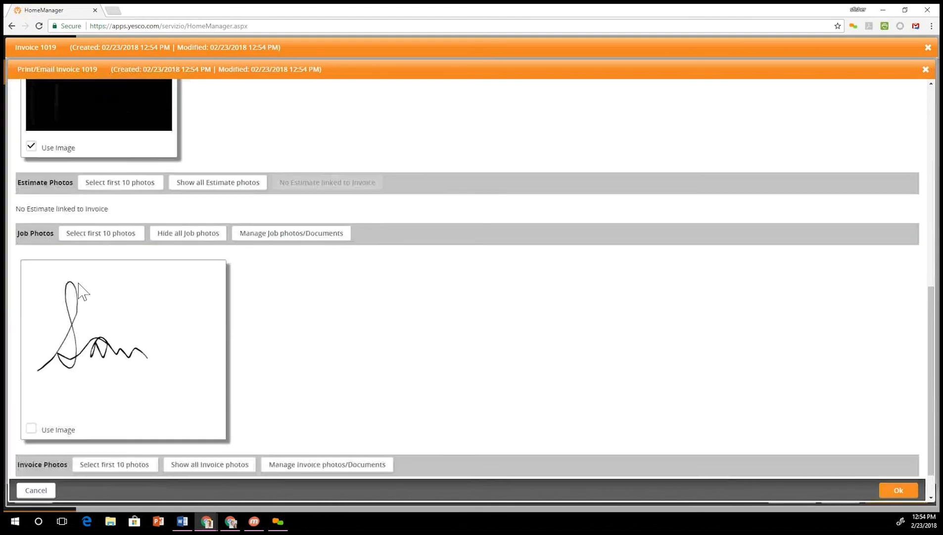
click(31, 386)
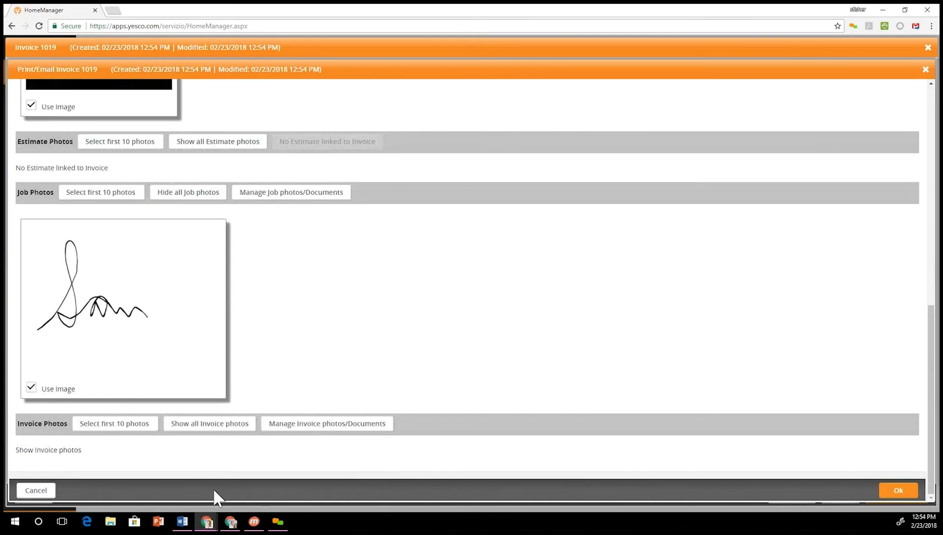
click(892, 492)
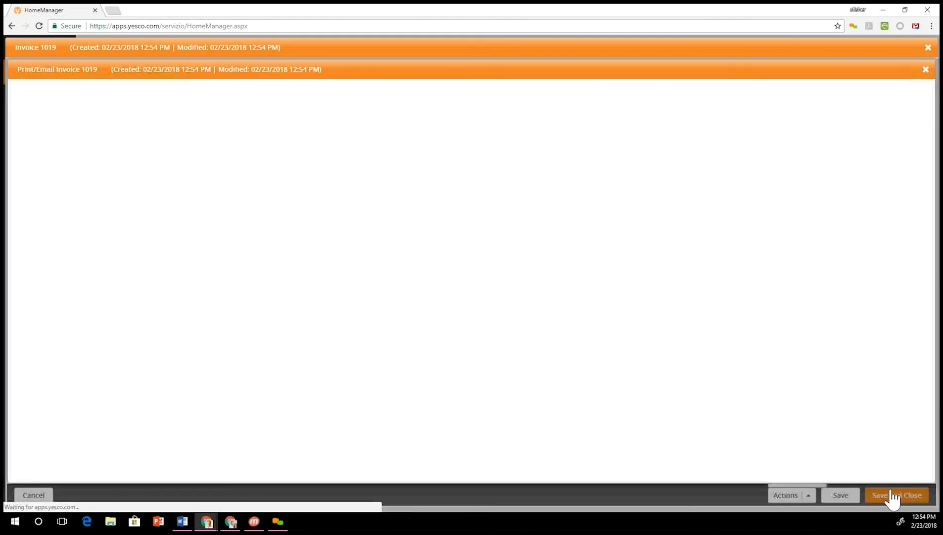
Step: Fill in the recipient's e-mail address from the autofill suggestion and clear the phone number out of the email message
click(379, 92)
text(sifh)
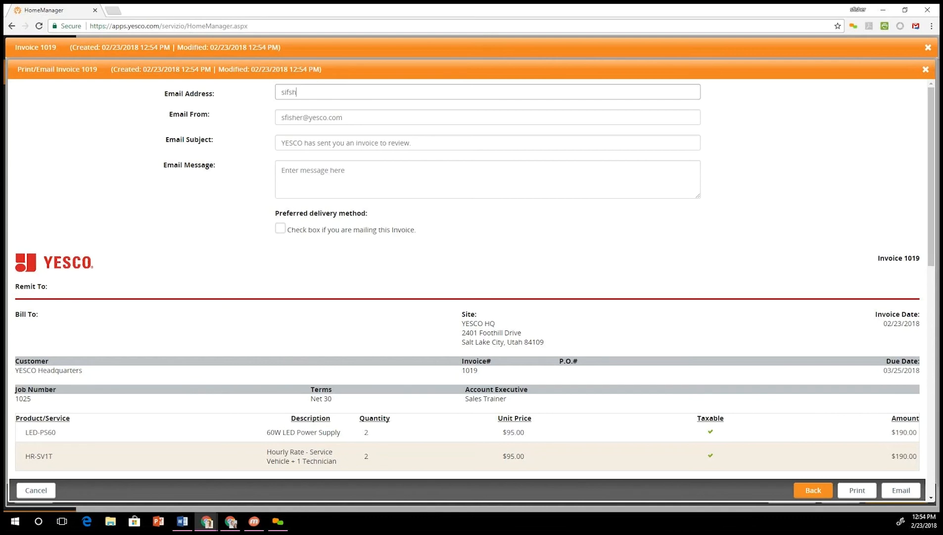
key(BackSpace)
key(BackSpace)
text(fisher)
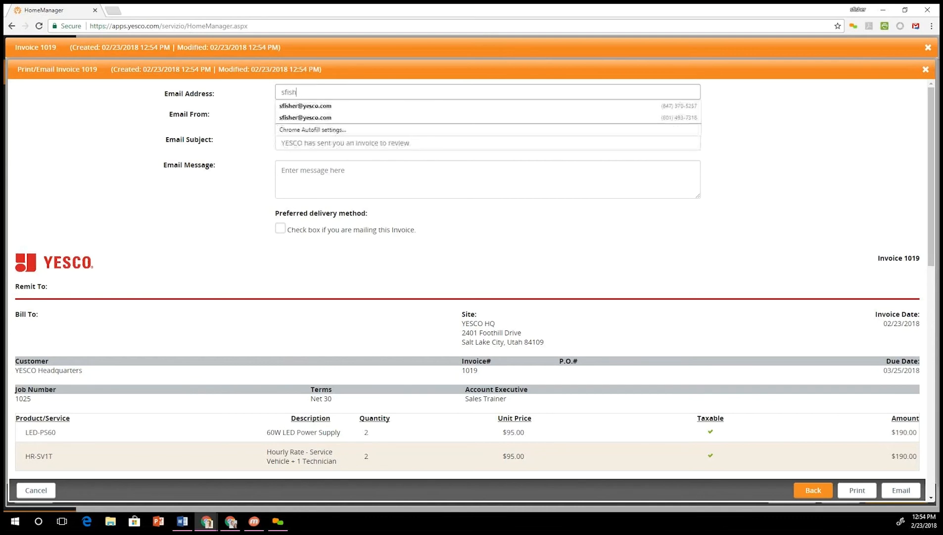
key(Down)
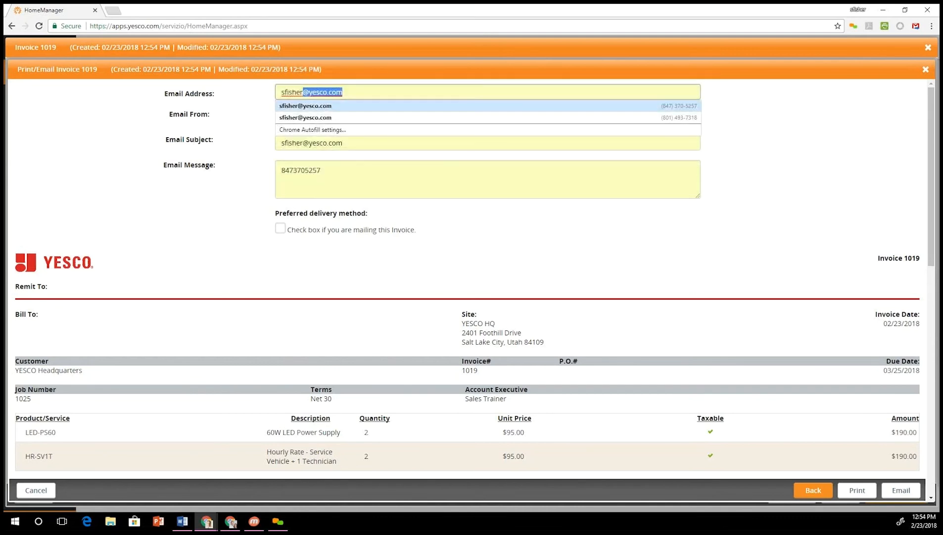
key(Return)
drag(356, 170, 270, 172)
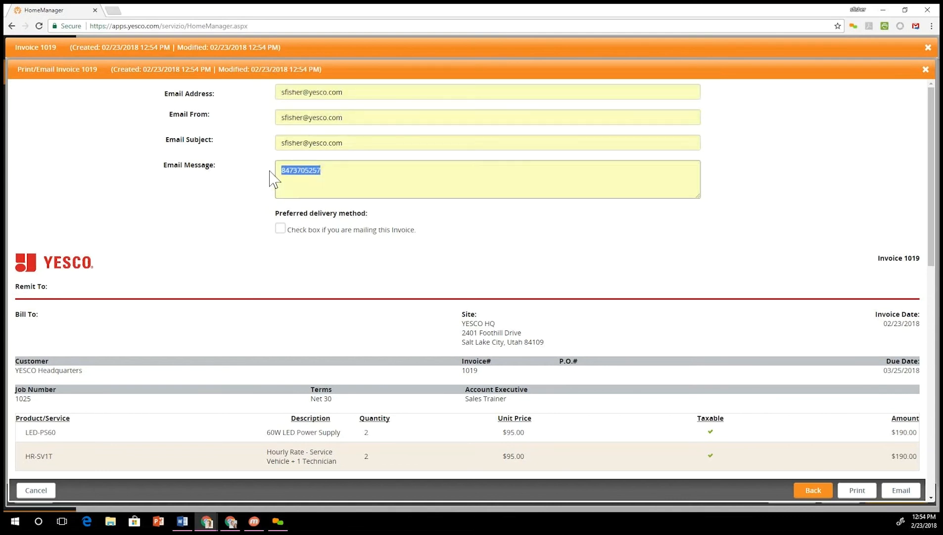
key(BackSpace)
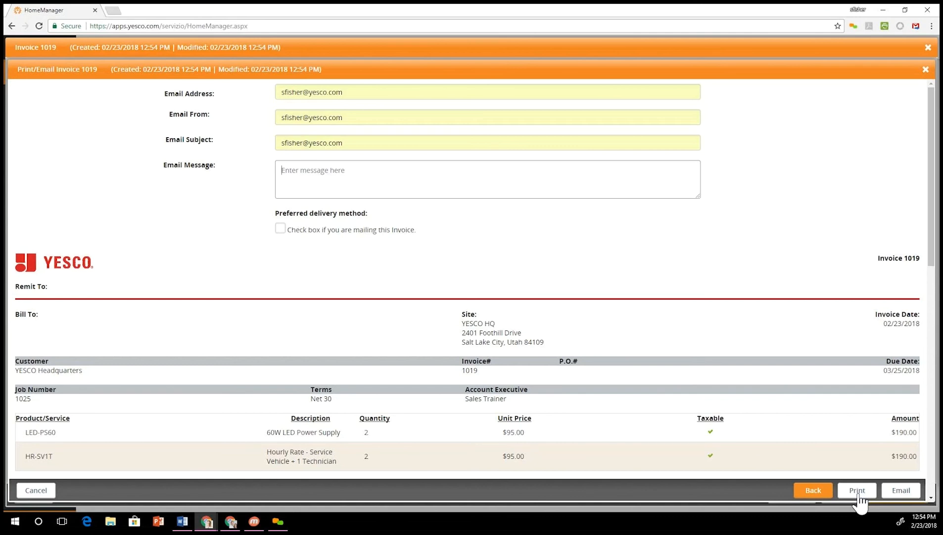
Step: Email the invoice to the recipient and return to the invoice form
click(899, 495)
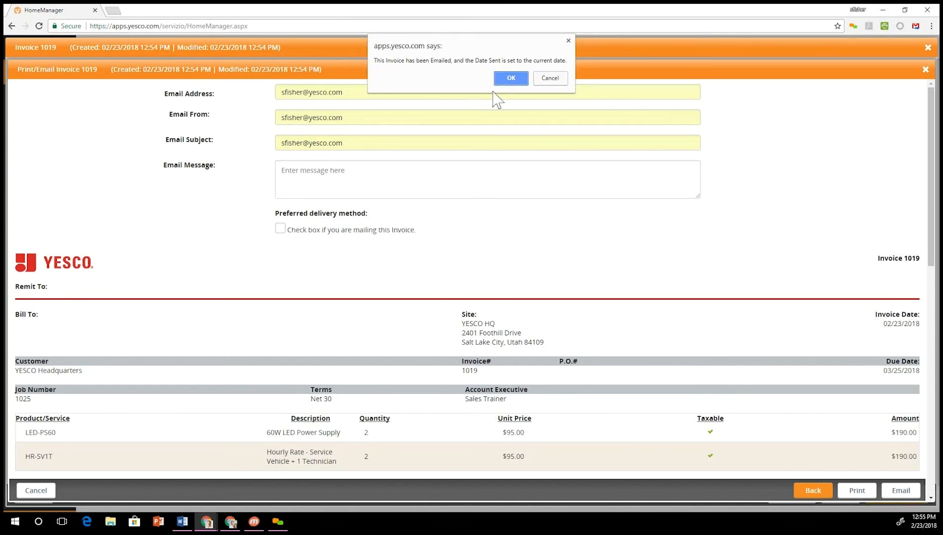
click(512, 78)
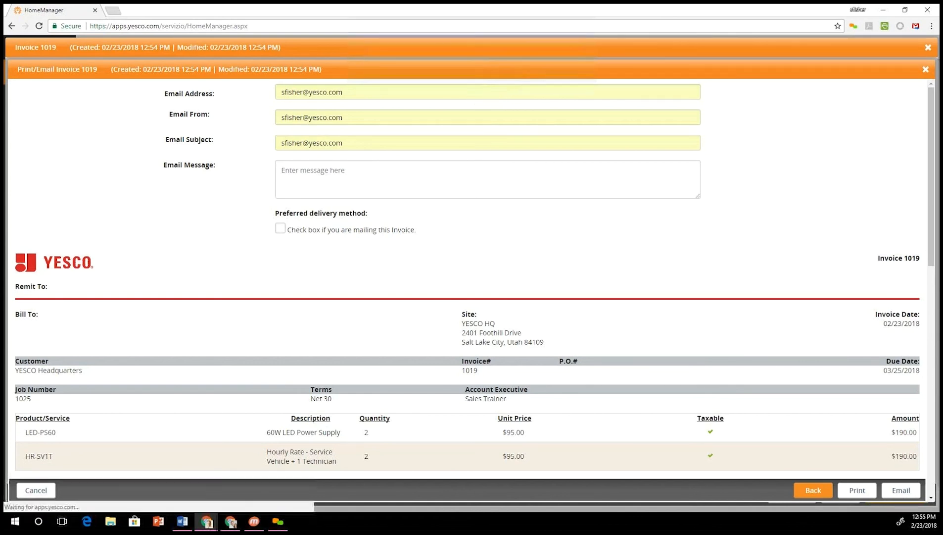
click(927, 70)
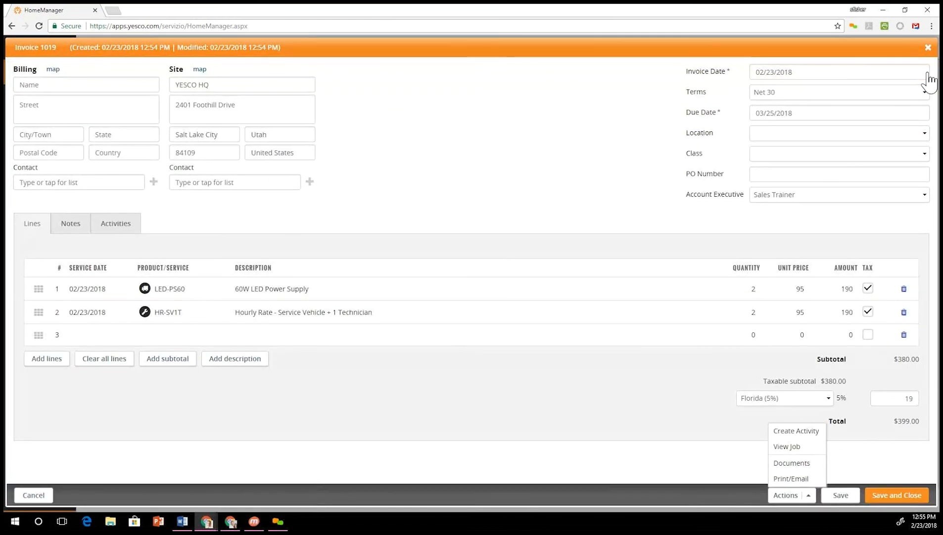